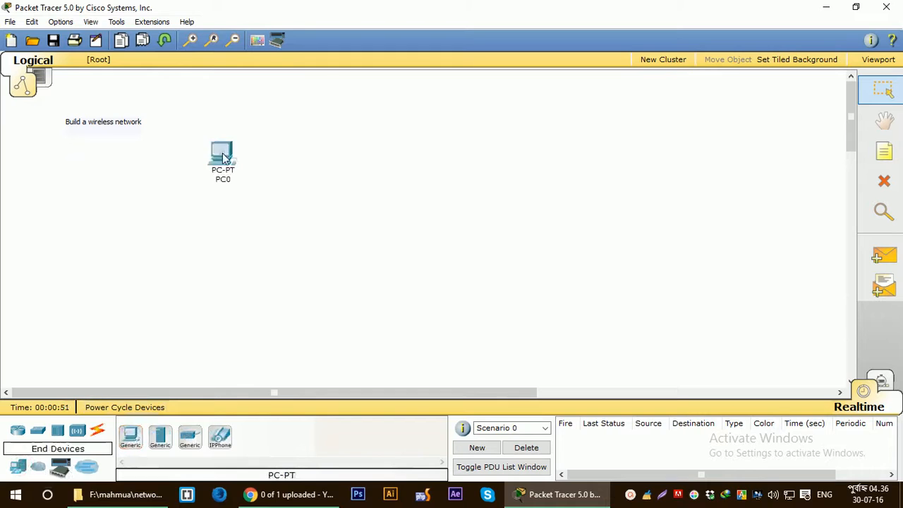
Place a 2950-24 switch and an 1841 router in a row to the right of PC0
click(41, 435)
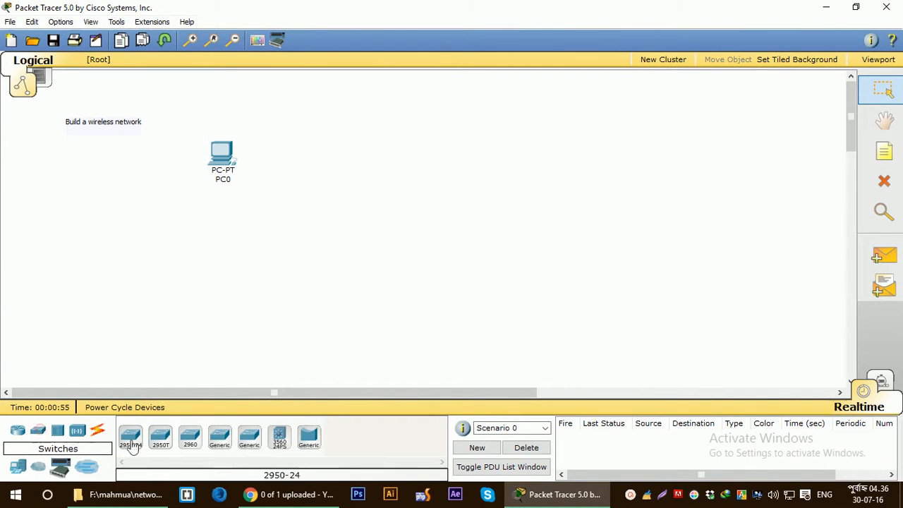
click(130, 435)
click(355, 161)
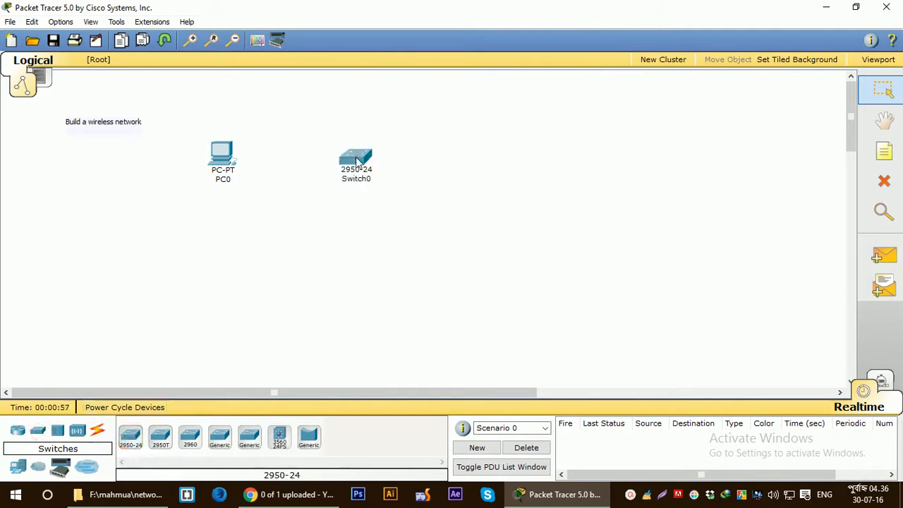
click(18, 430)
click(130, 435)
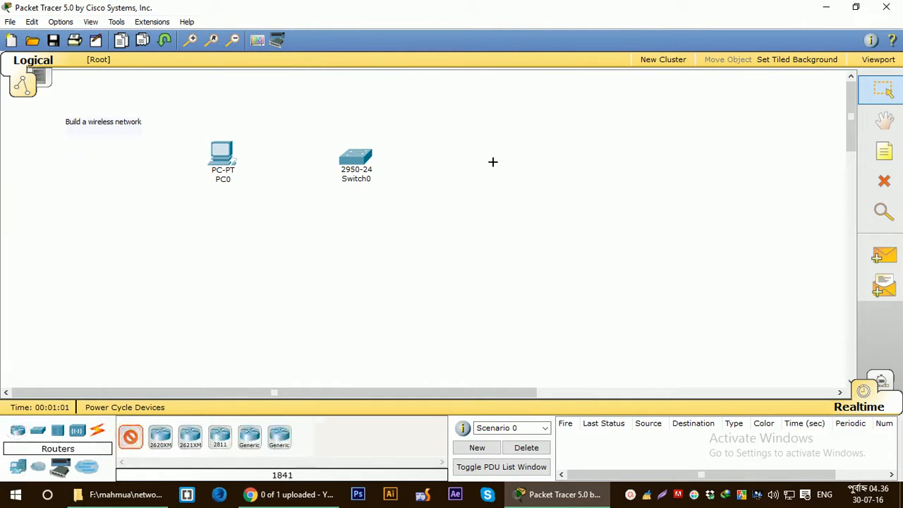
click(493, 161)
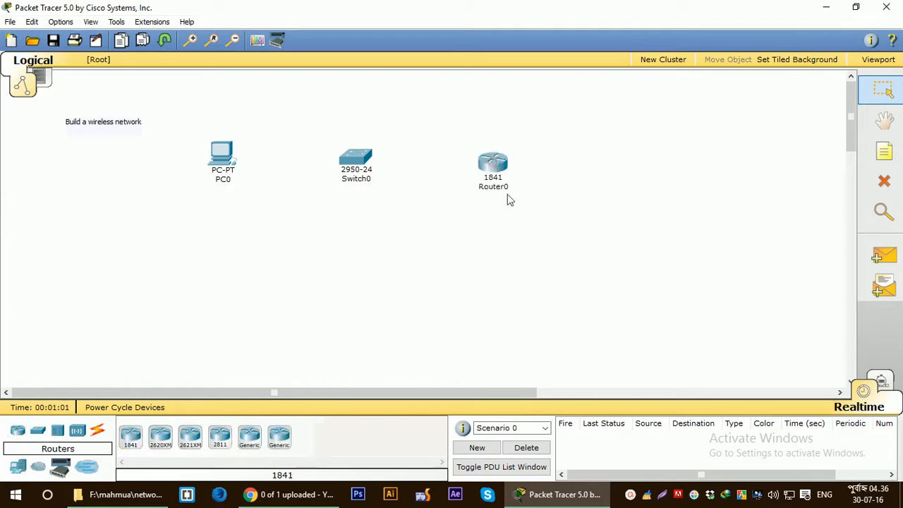
Place two generic PCs side by side in the lower part of the workspace, below PC0 and the switch
click(17, 467)
click(130, 437)
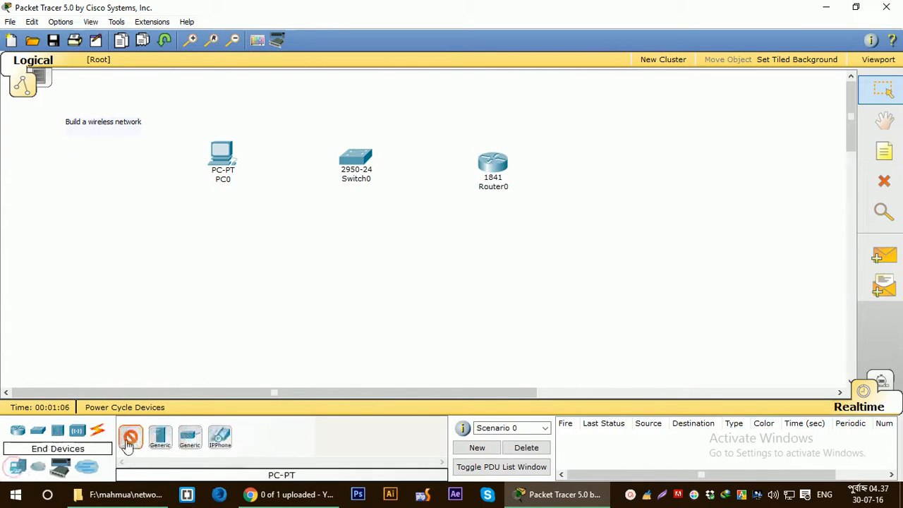
click(204, 336)
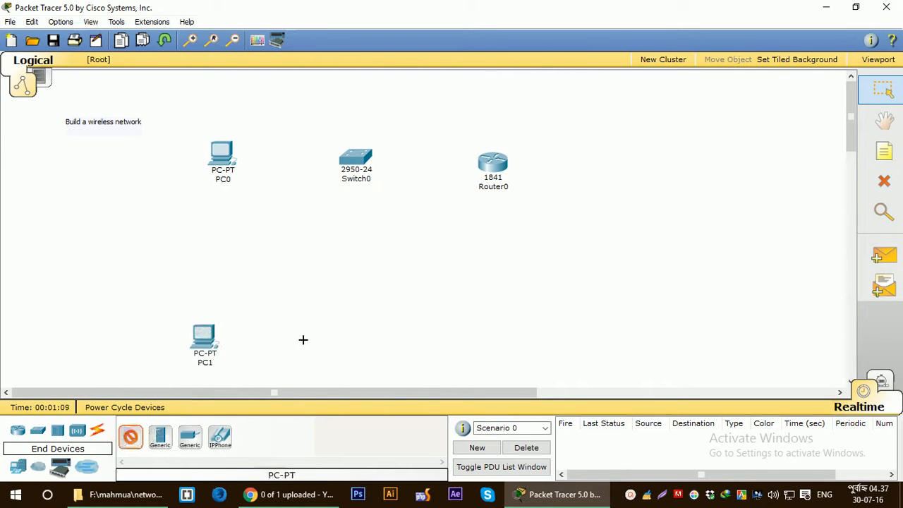
click(388, 335)
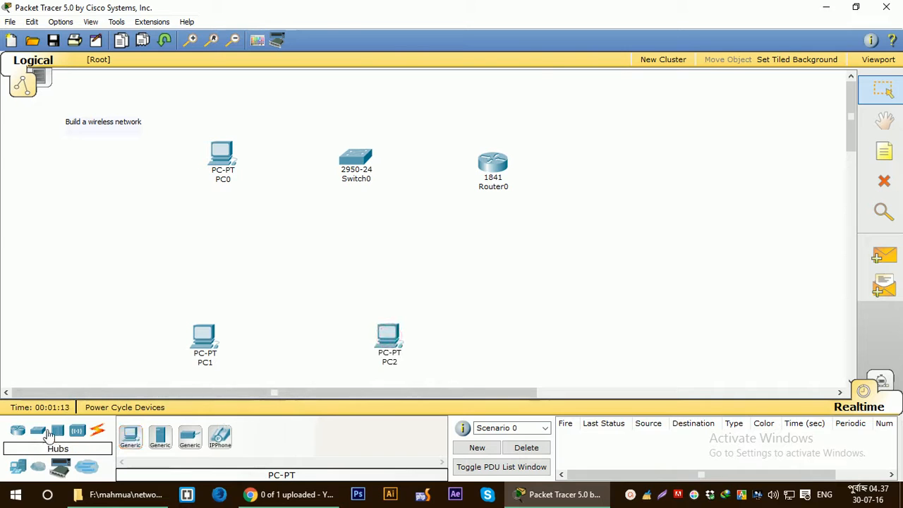
Place a generic wireless access point between the upper row of devices and the two lower PCs
click(76, 430)
click(132, 439)
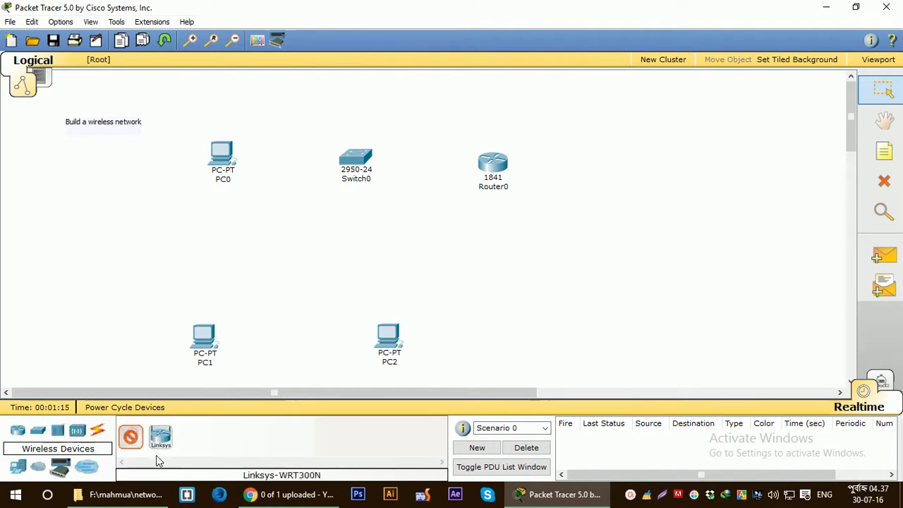
click(310, 245)
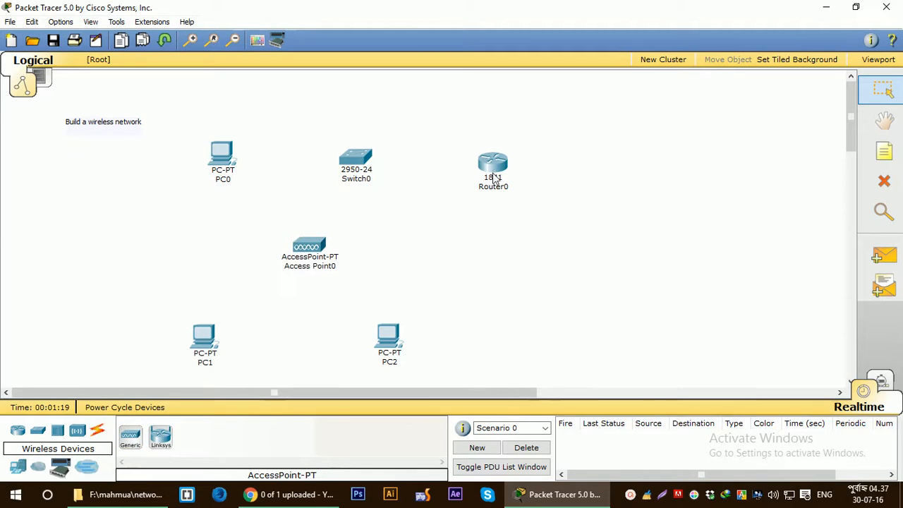
Shift the router, the switch and PC0 slightly so that the upper devices line up in a straight row
drag(493, 169, 494, 164)
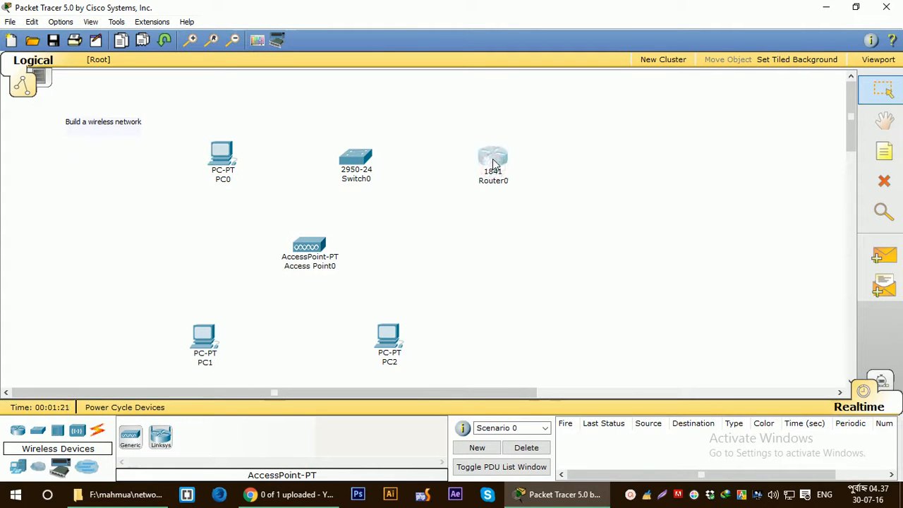
drag(361, 161, 362, 165)
drag(225, 162, 220, 168)
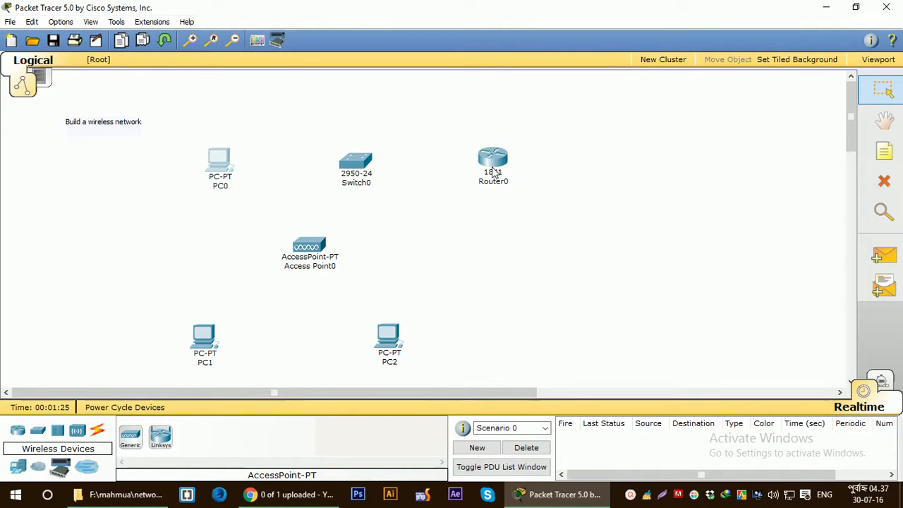
click(385, 231)
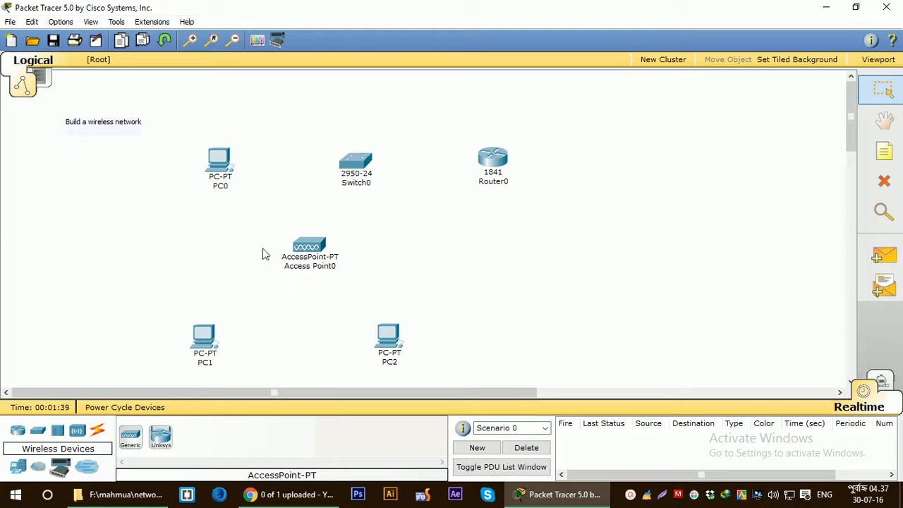
Open the drawing palette clear of the devices and set the shape color to bright red
click(258, 40)
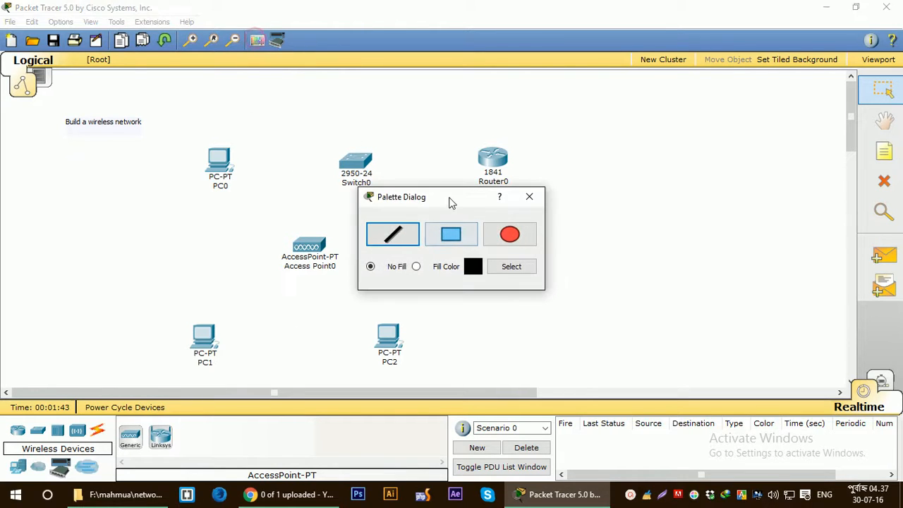
drag(446, 192, 739, 124)
click(745, 165)
click(791, 201)
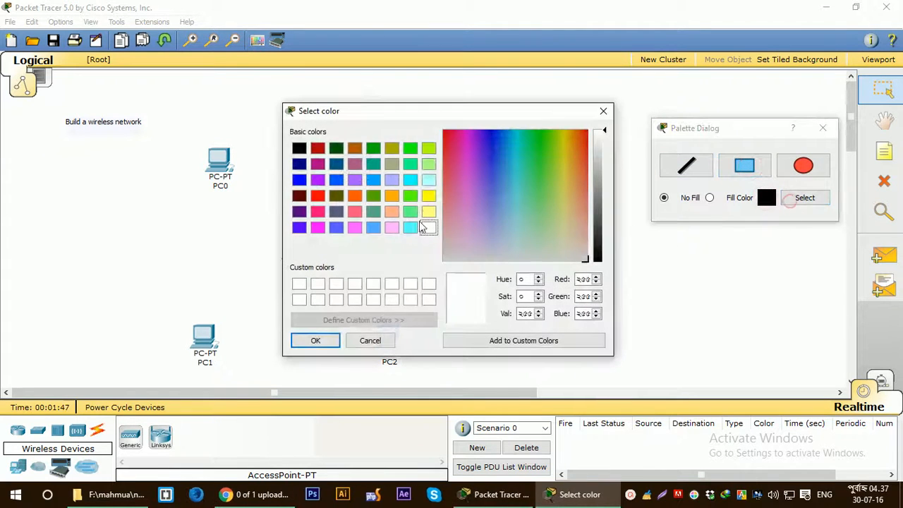
click(317, 197)
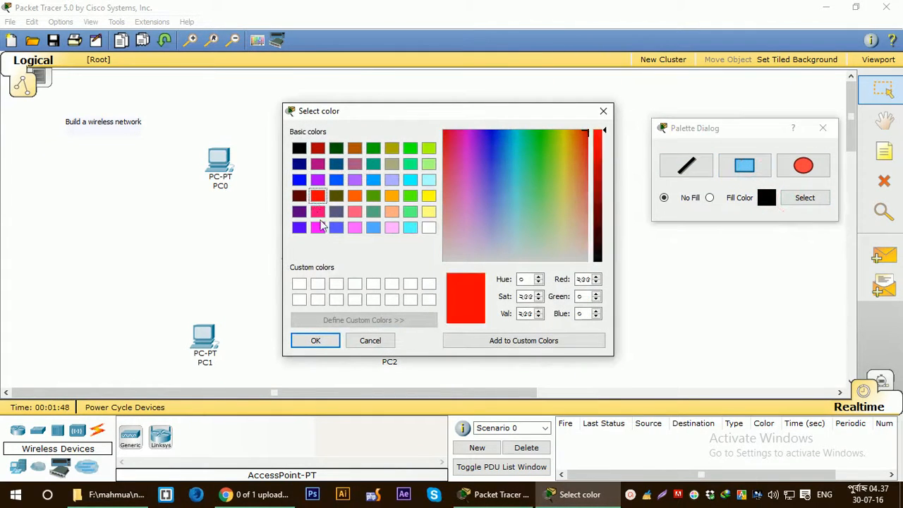
click(315, 340)
drag(745, 128, 759, 130)
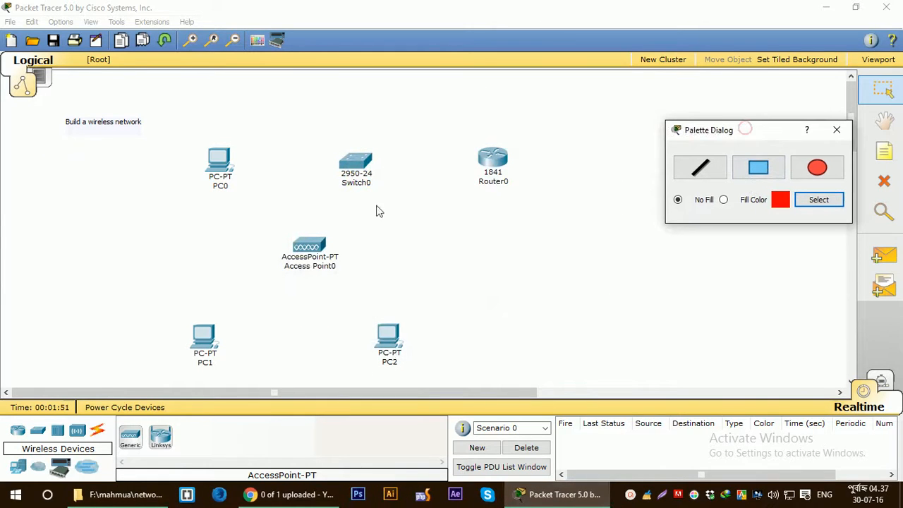
Draw unfilled red rectangles around the upper device row, the access point and the two lower PCs, closing the drawing palette when done
click(758, 167)
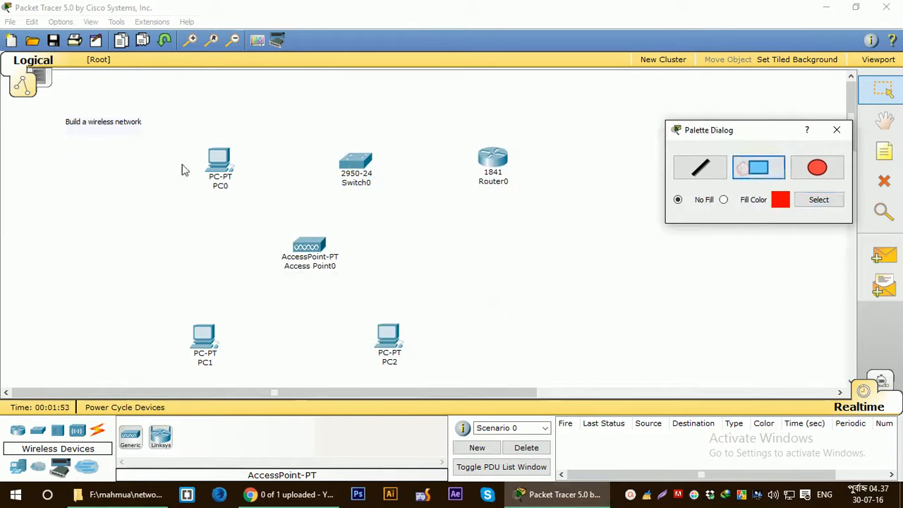
drag(168, 125, 547, 208)
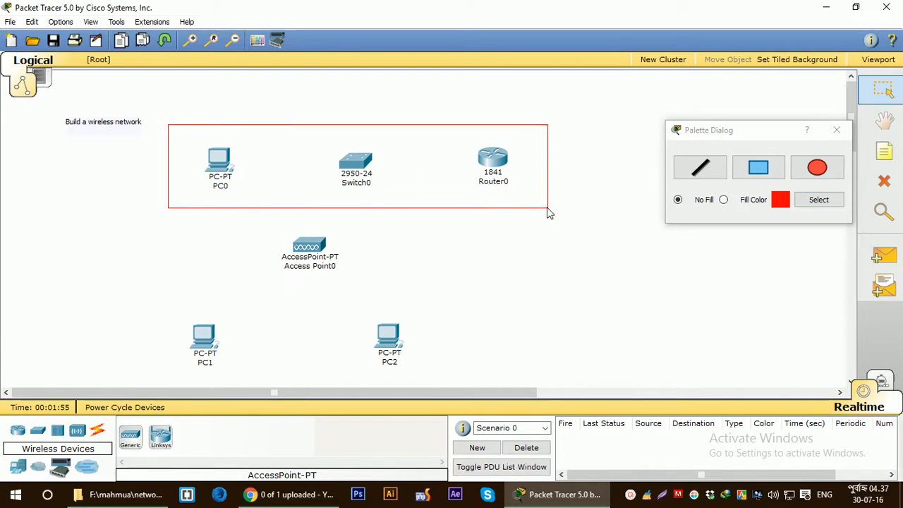
click(765, 177)
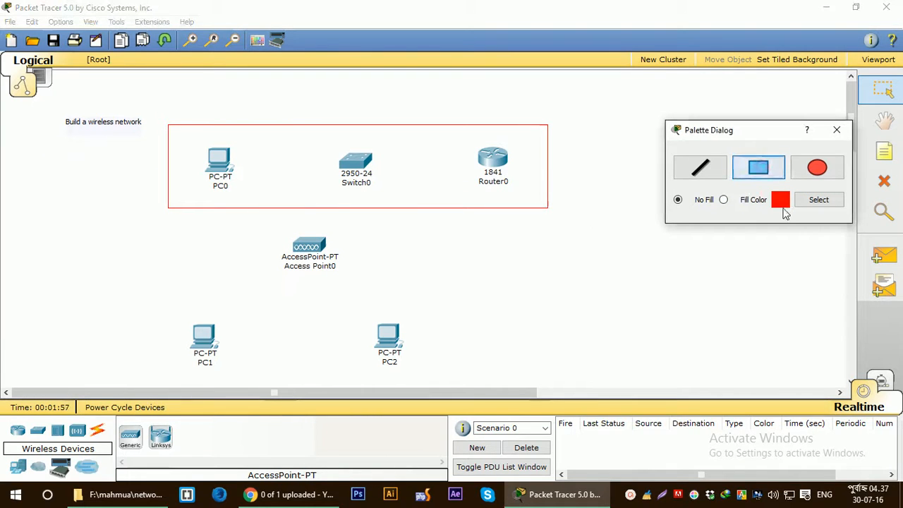
drag(238, 233, 376, 283)
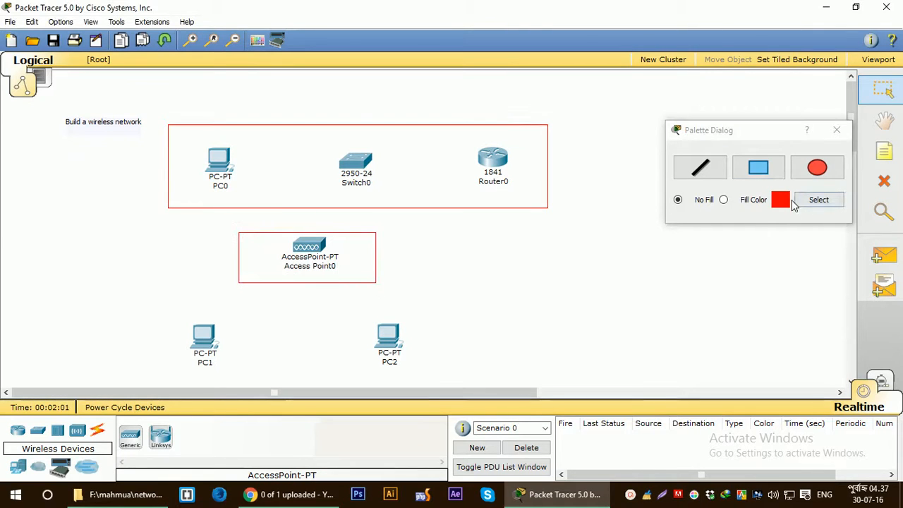
click(759, 168)
drag(160, 317, 435, 377)
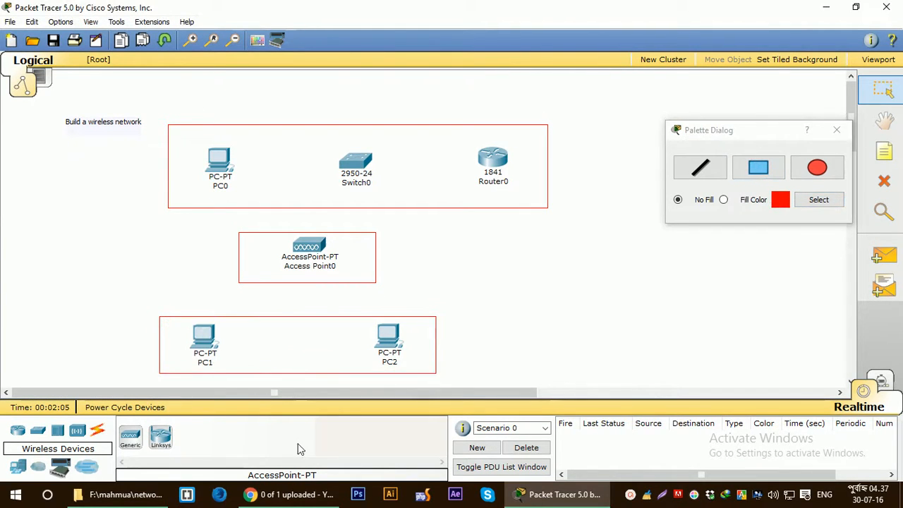
click(838, 130)
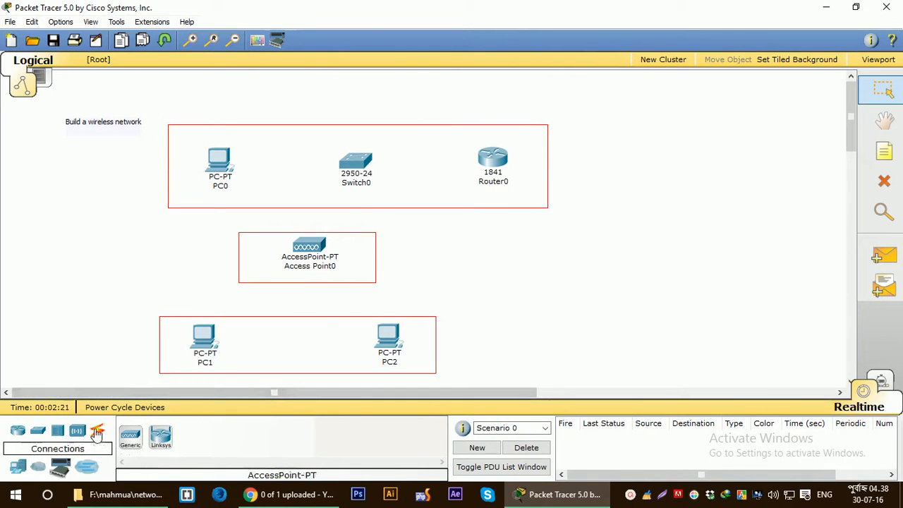
Install a WIC-2T module and a WIC-1ENET module in the two empty slots of the 1841 router
click(490, 157)
drag(327, 80, 626, 61)
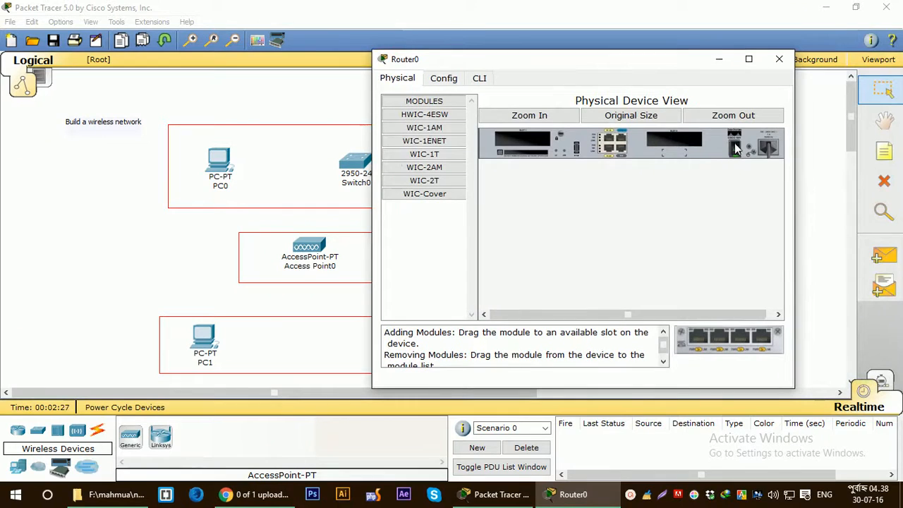
drag(427, 186, 524, 140)
drag(427, 143, 671, 137)
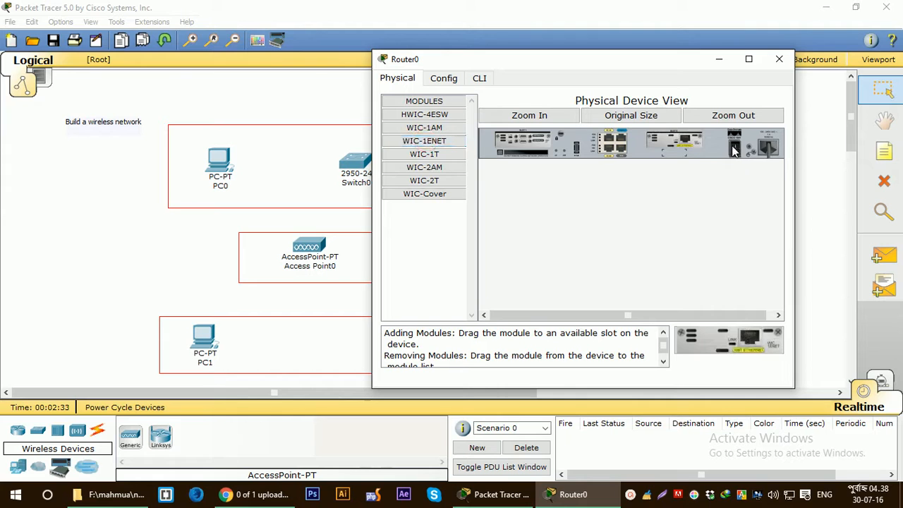
click(779, 60)
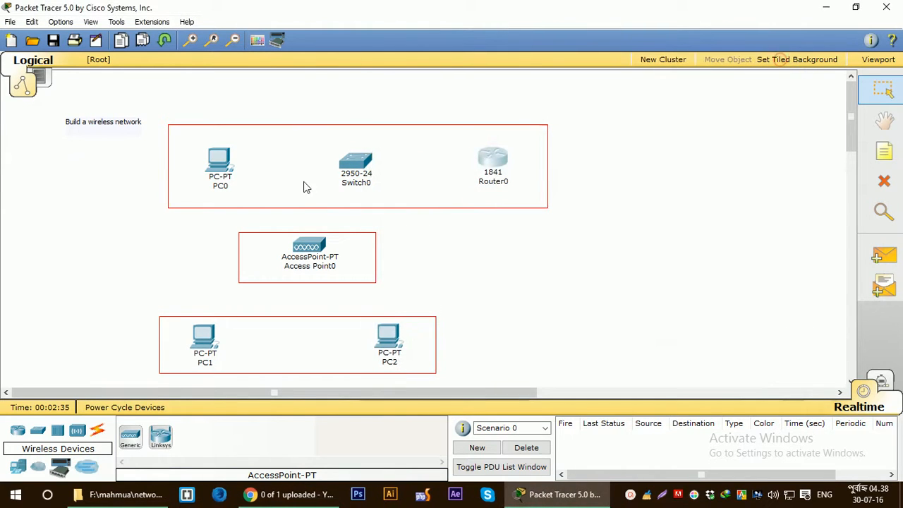
Rename PC0 as 192.168.1.2
click(223, 189)
double_click(225, 187)
key(BackSpace)
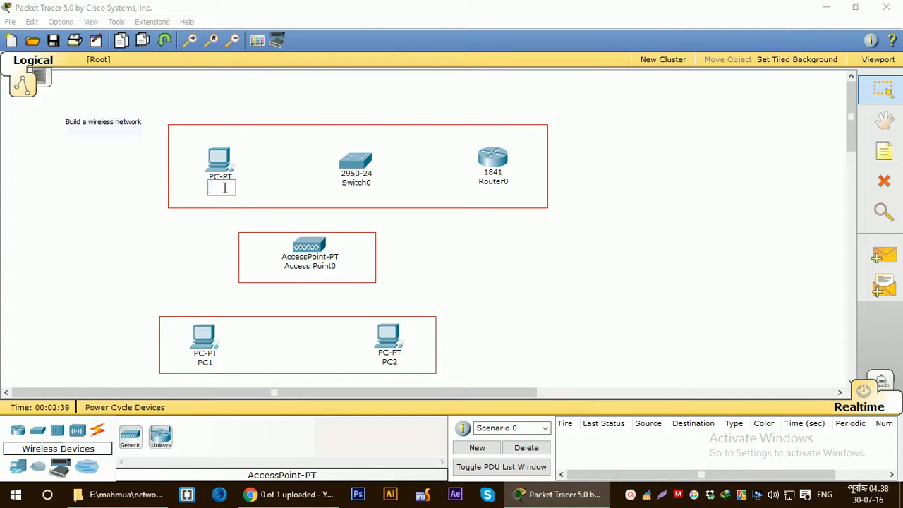
text(192)
text(.16)
text(8.)
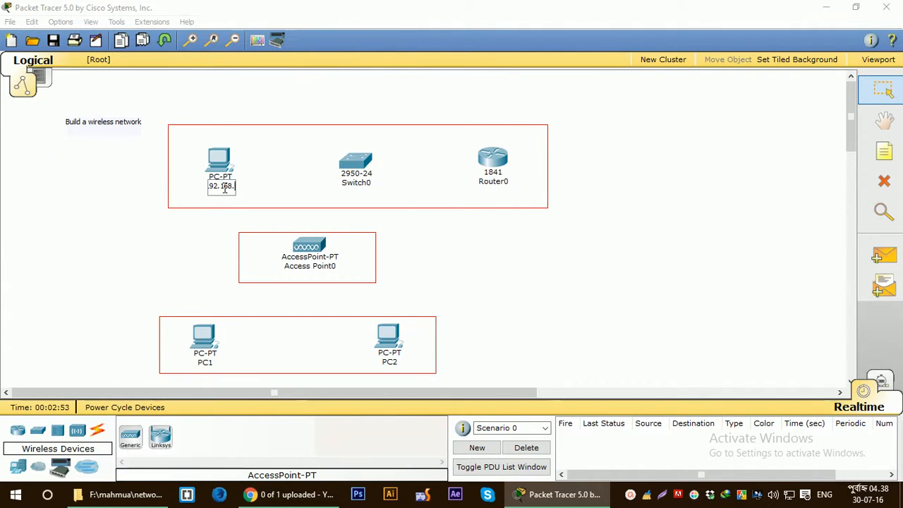
text(.2)
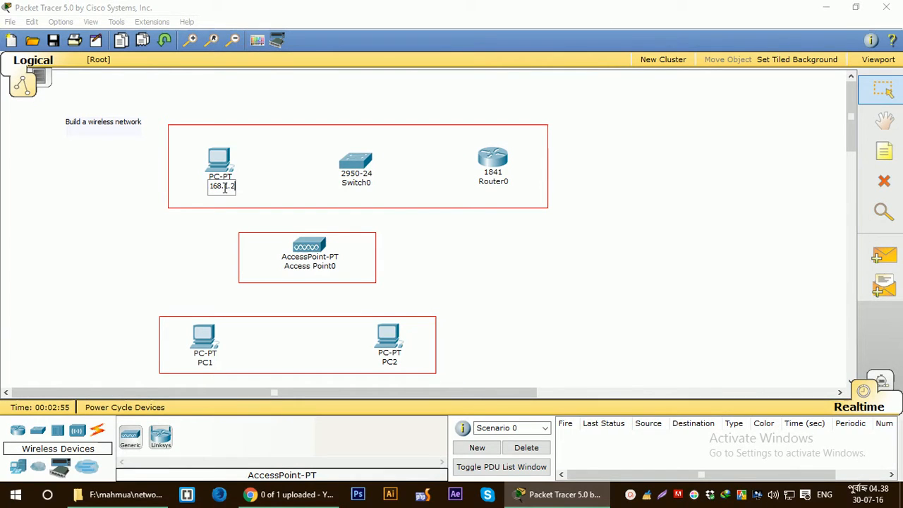
key(Return)
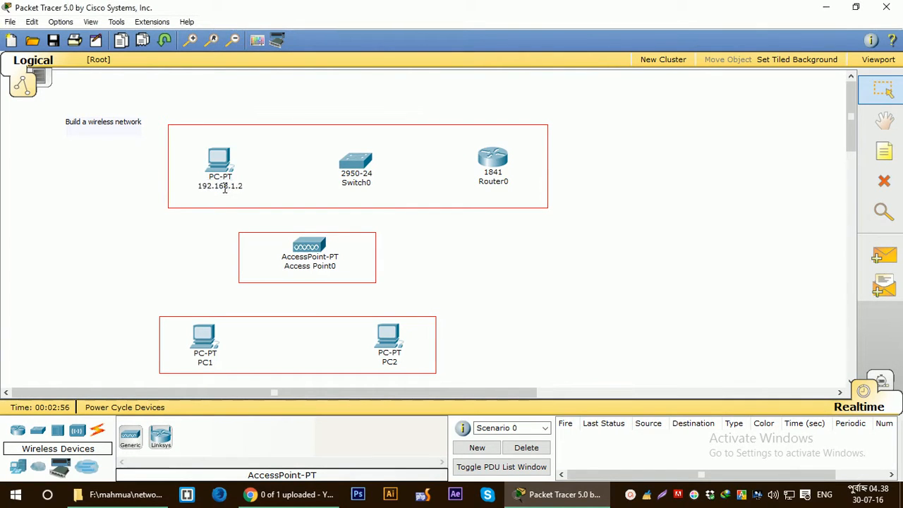
Rename the 1841 router as 192.168.1.1
click(494, 182)
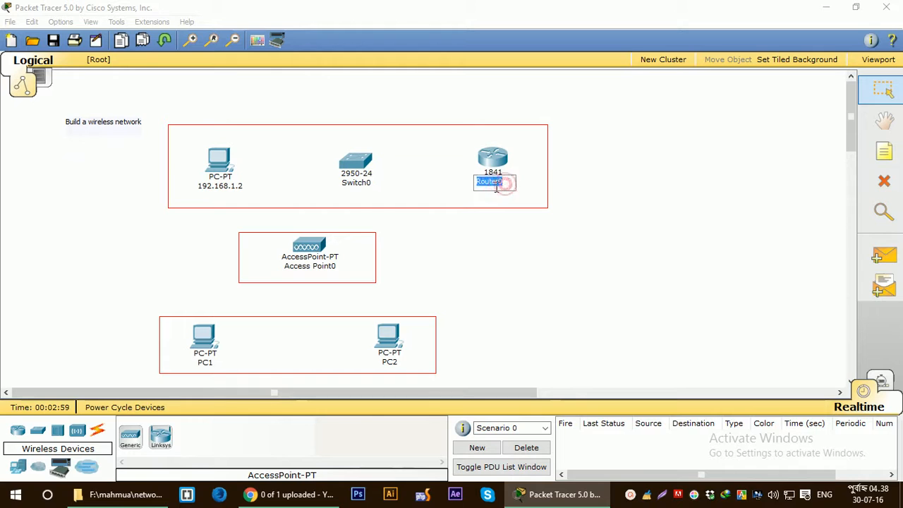
text(192.168.1.1)
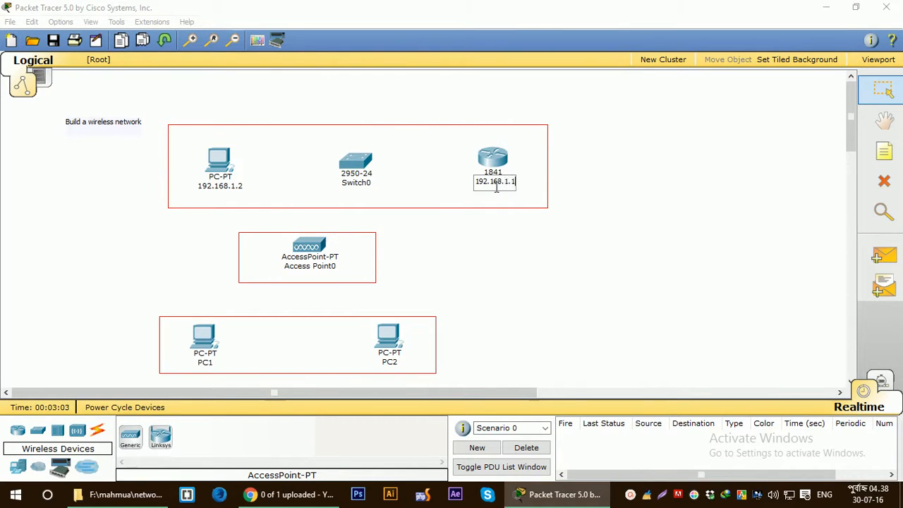
click(514, 221)
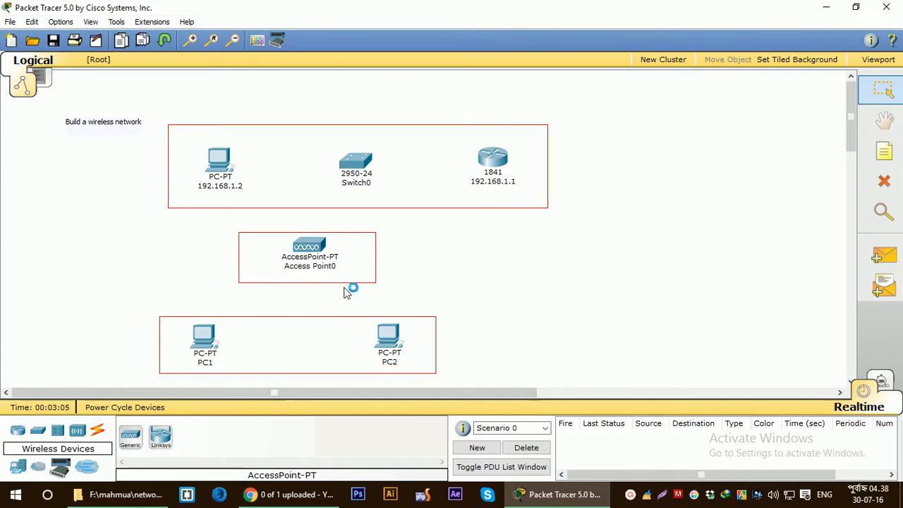
Rename PC1 as 192.168.1.3
click(212, 364)
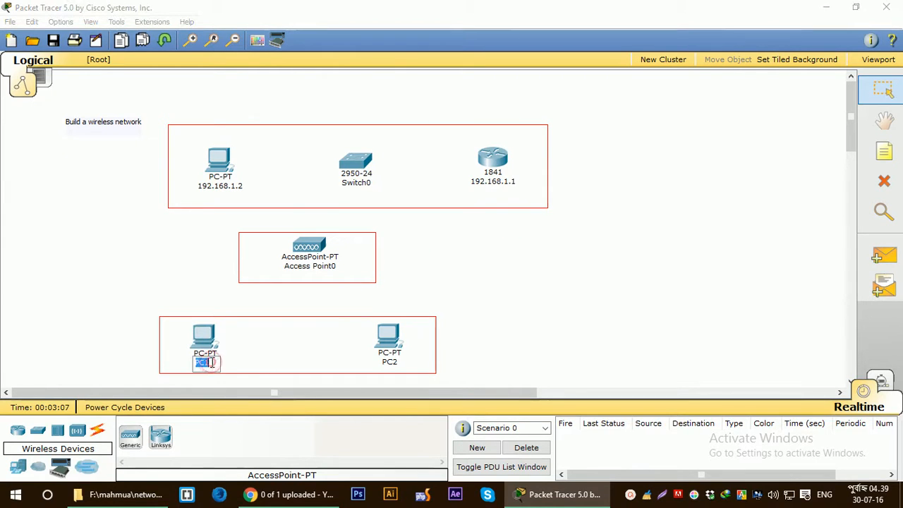
text(192.168.1.)
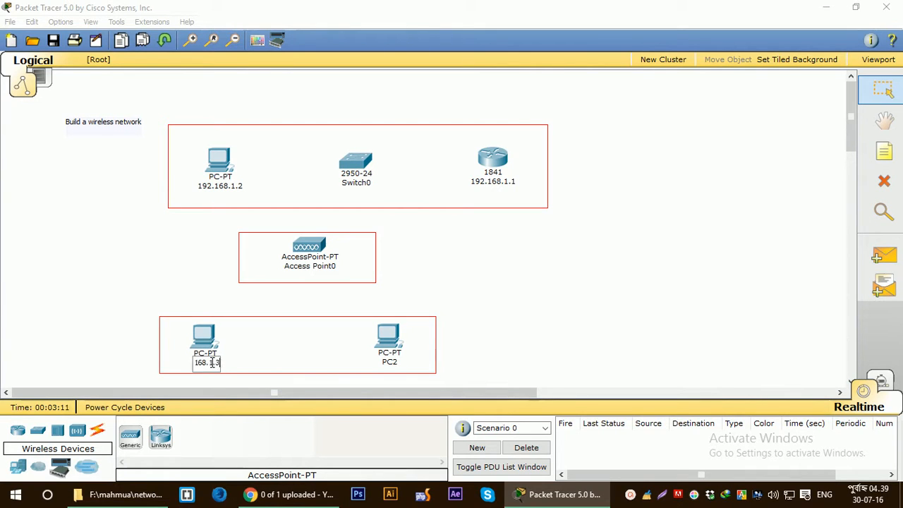
text(3)
click(293, 357)
Rename PC2 as 192.168.1.100
click(398, 367)
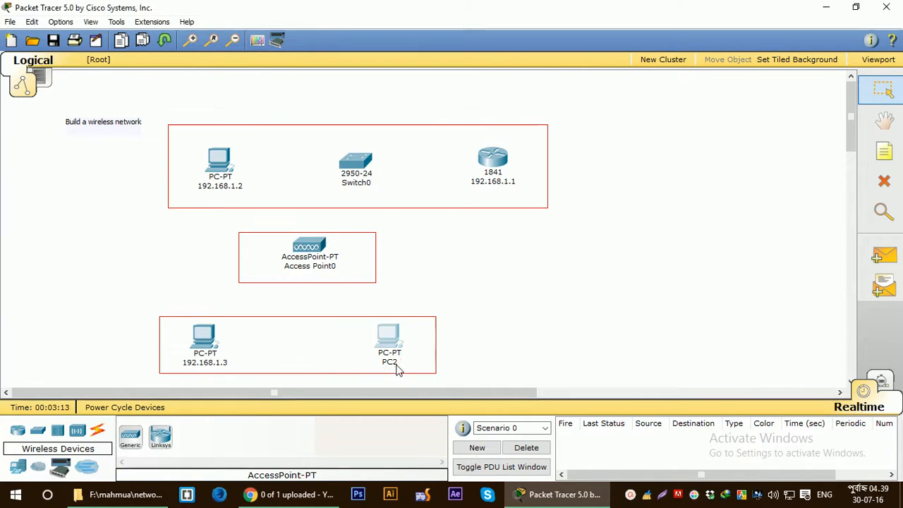
text(19)
text(2.)
text(168.)
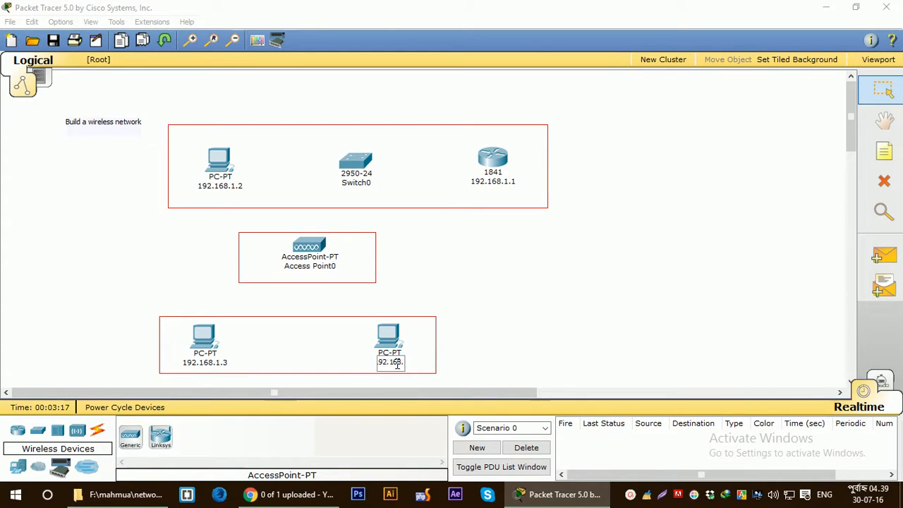
text(1.100)
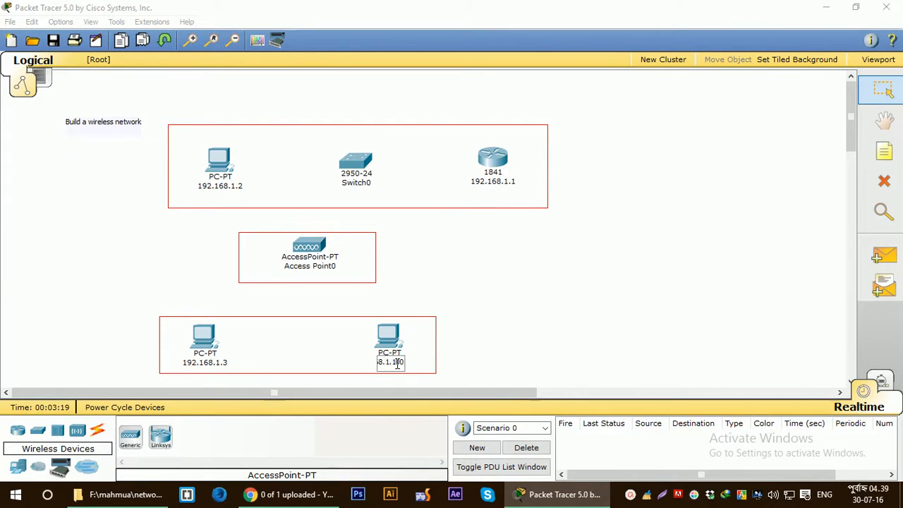
click(504, 332)
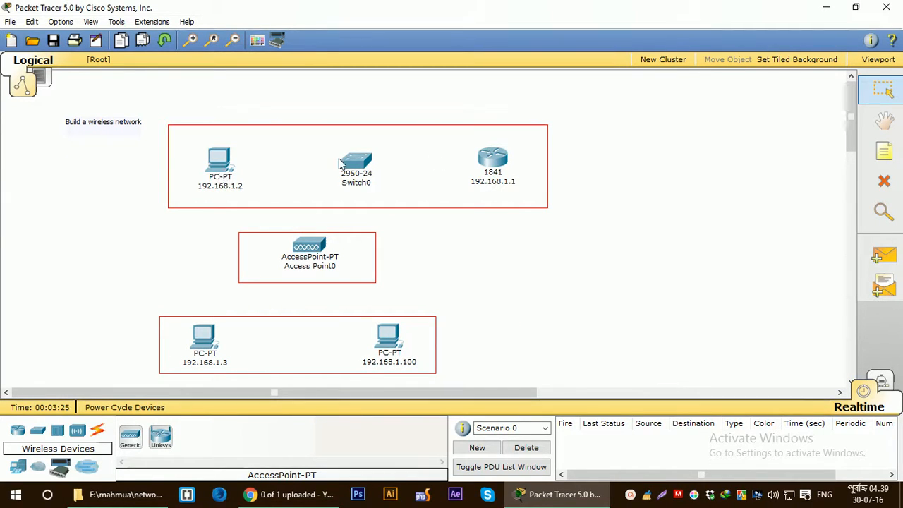
Turn on the 1841 router's FastEthernet0/0 port and assign it IP address 192.168.1.1 with subnet mask 255.255.255.0
click(500, 159)
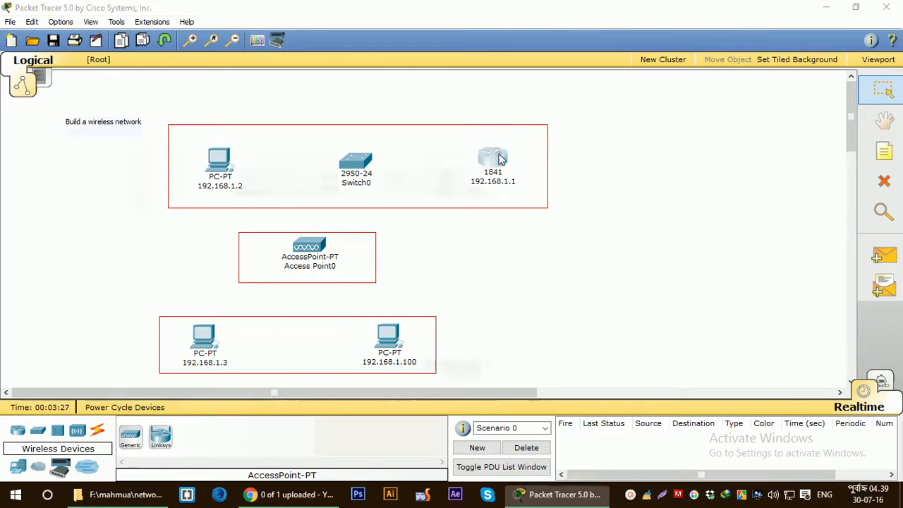
drag(346, 98, 677, 72)
click(497, 93)
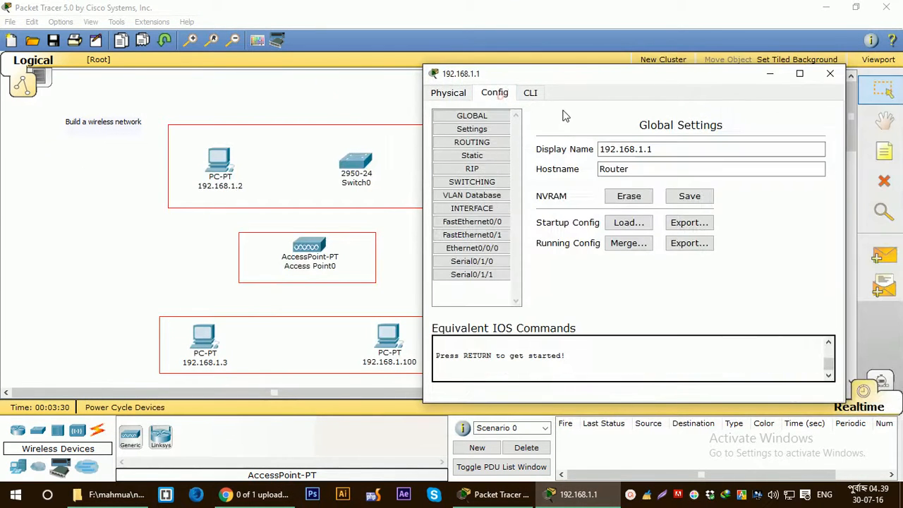
click(472, 222)
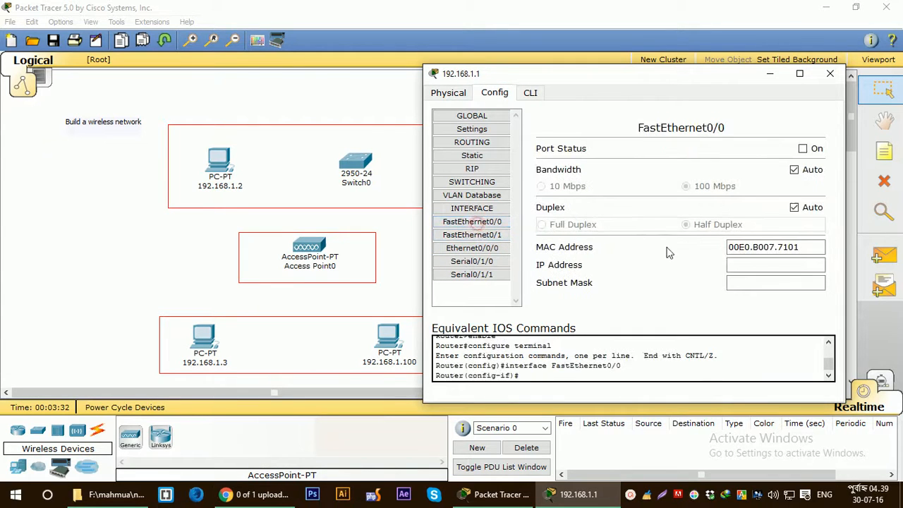
click(803, 148)
click(773, 263)
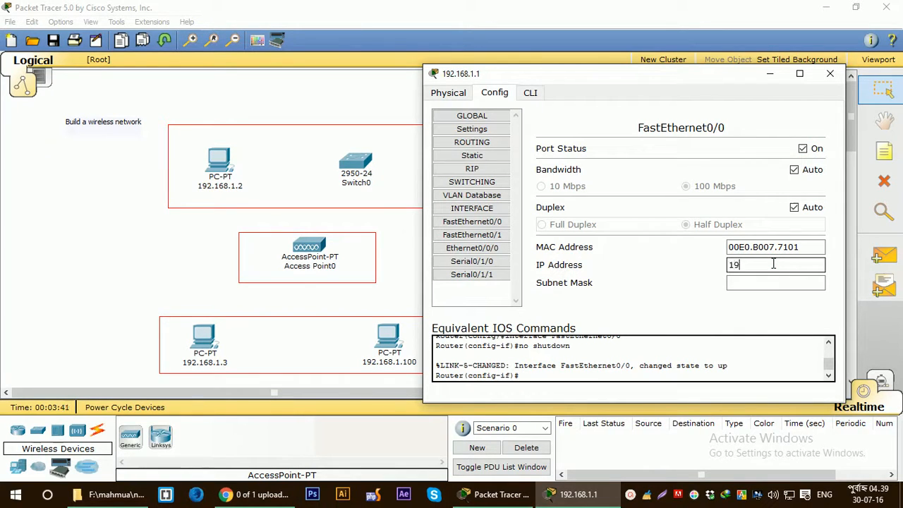
text(192.168.1.1)
click(767, 282)
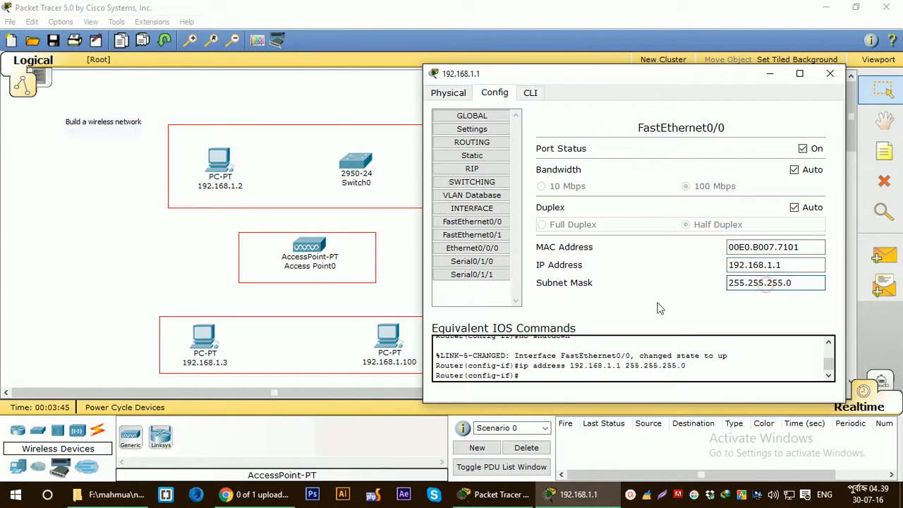
click(830, 75)
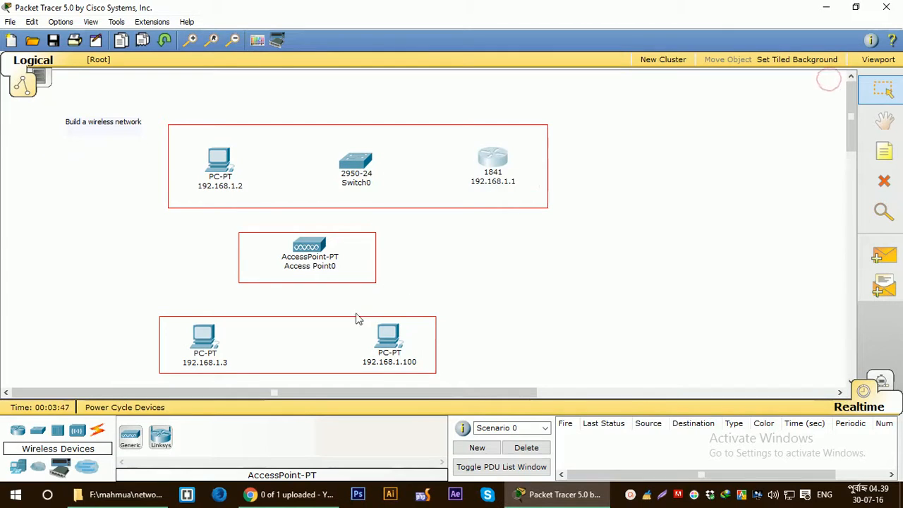
Connect the FastEthernet port of PC 192.168.1.2 to FastEthernet0/1 on Switch0 with a copper straight-through cable
click(98, 434)
click(190, 437)
click(221, 166)
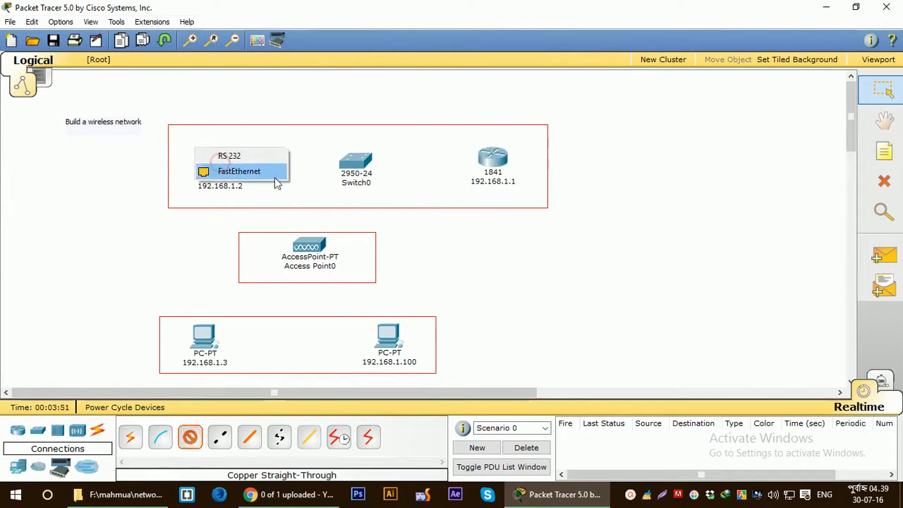
click(261, 172)
click(355, 162)
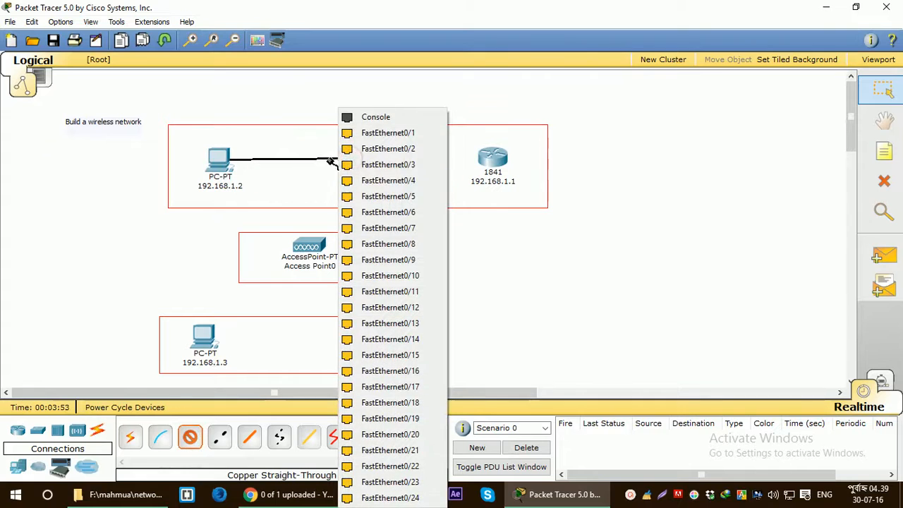
click(372, 136)
Connect Switch0 to the 1841 router using an automatically chosen connection type
click(130, 438)
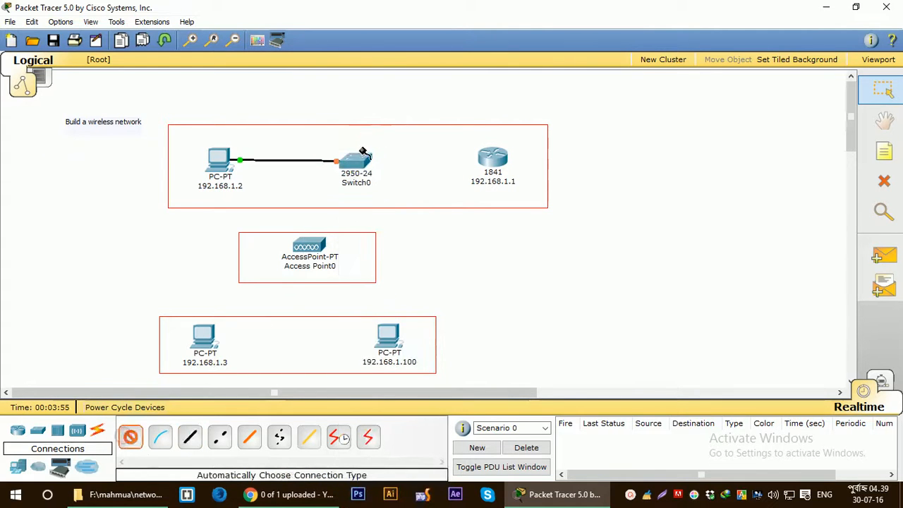
click(358, 146)
click(493, 155)
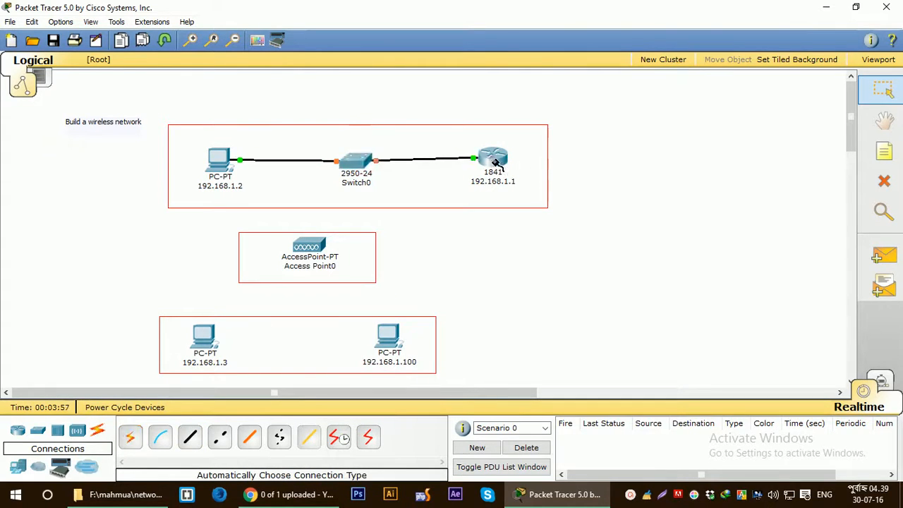
Give the wired PC static IP address 192.168.1.2, subnet mask 255.255.255.0 and default gateway 192.168.1.1
click(219, 158)
drag(287, 120, 655, 83)
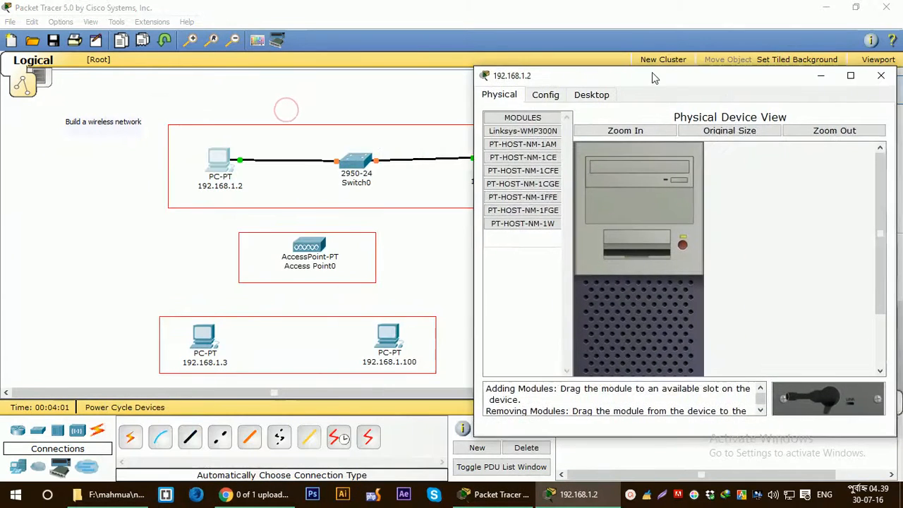
click(592, 94)
click(554, 164)
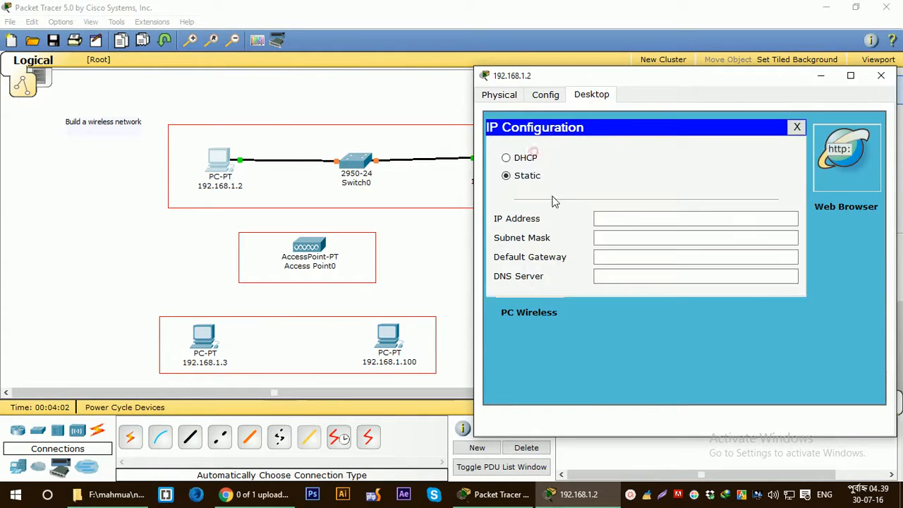
click(615, 220)
text(192.168.1.2)
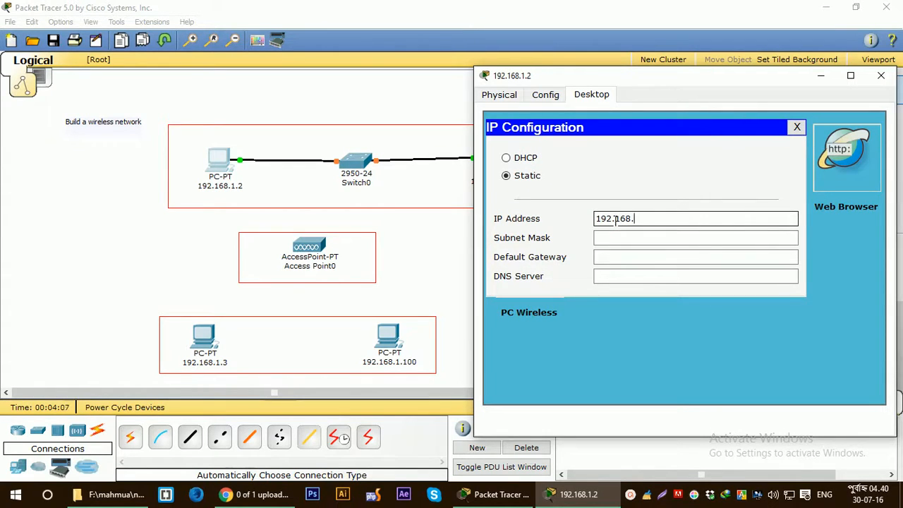
double_click(675, 216)
click(653, 257)
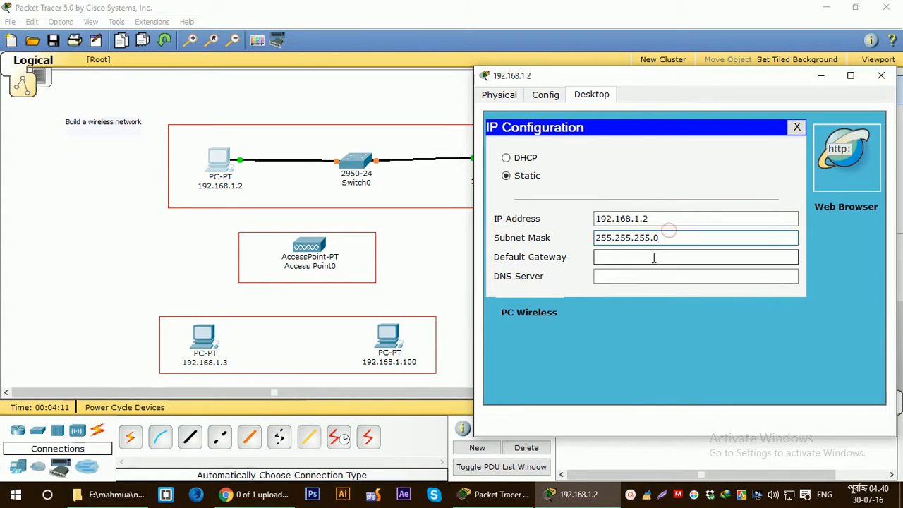
text(192.168.1.2)
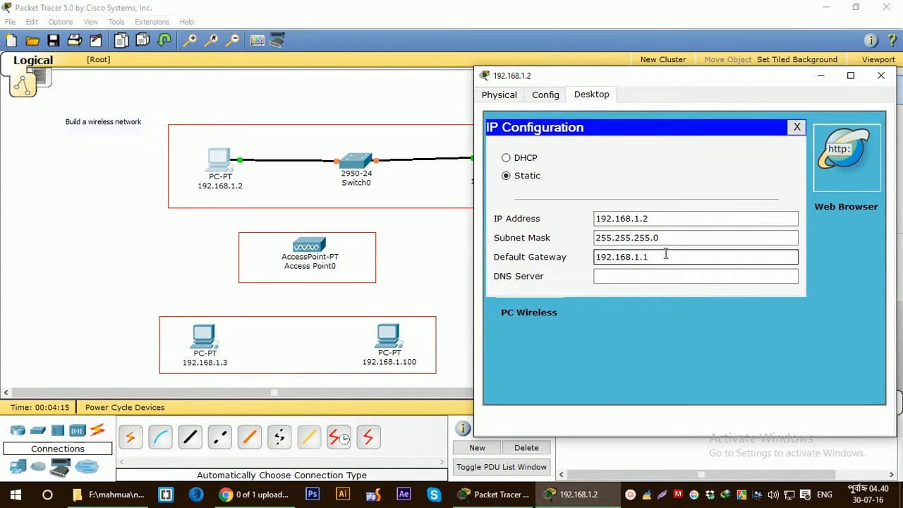
click(882, 75)
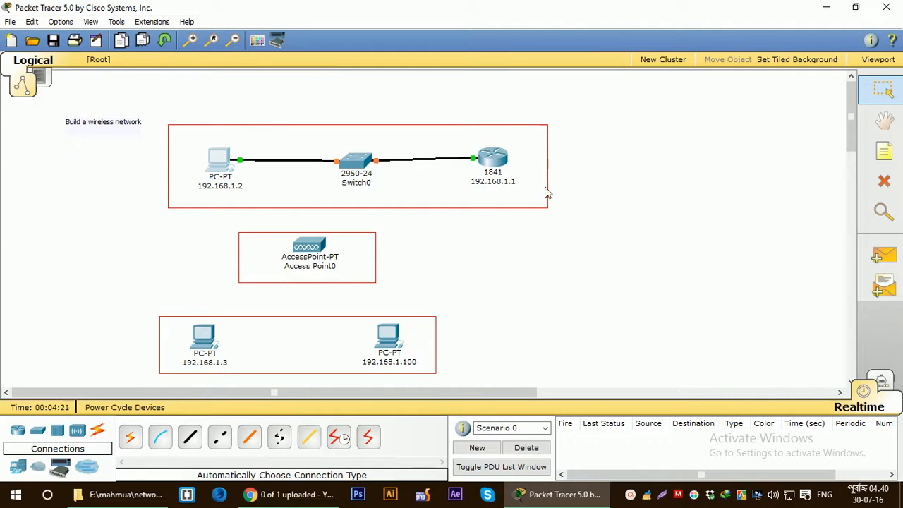
click(485, 255)
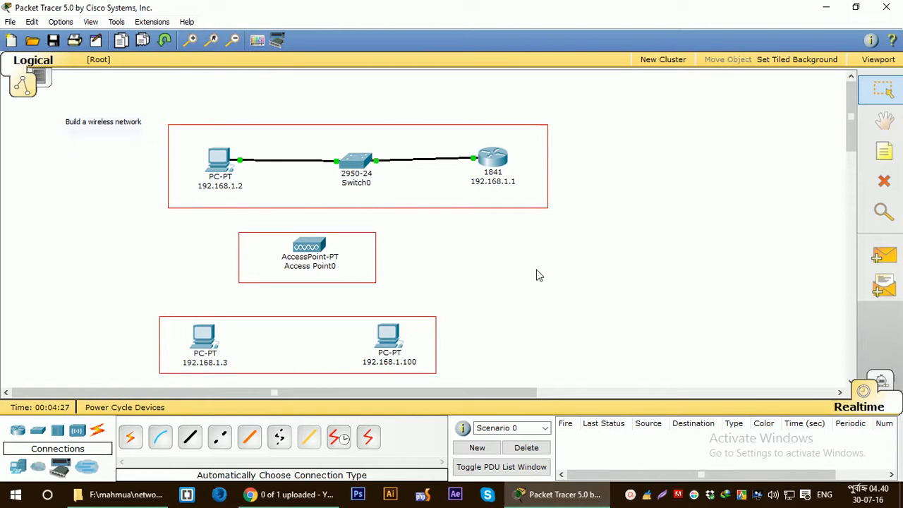
Ping the router at 192.168.1.1 from the command prompt of PC 192.168.1.2
double_click(206, 163)
drag(252, 31, 619, 197)
click(697, 280)
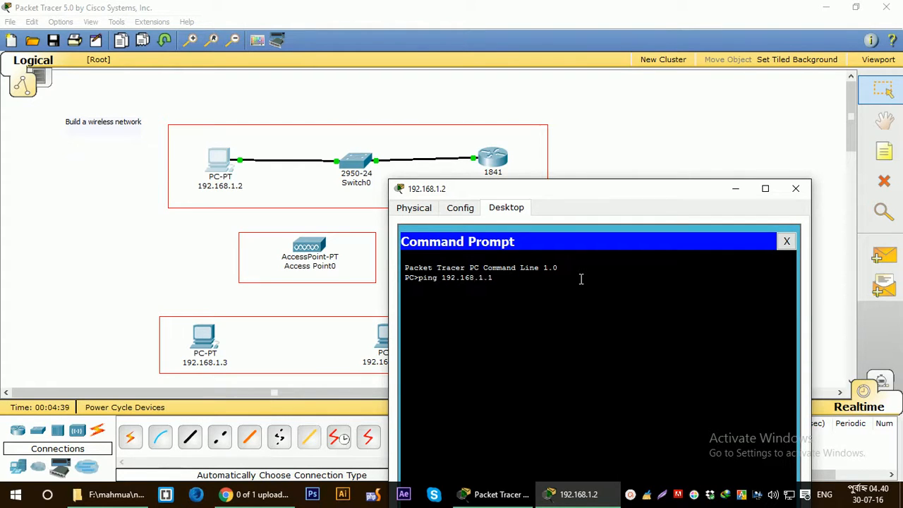
key(Return)
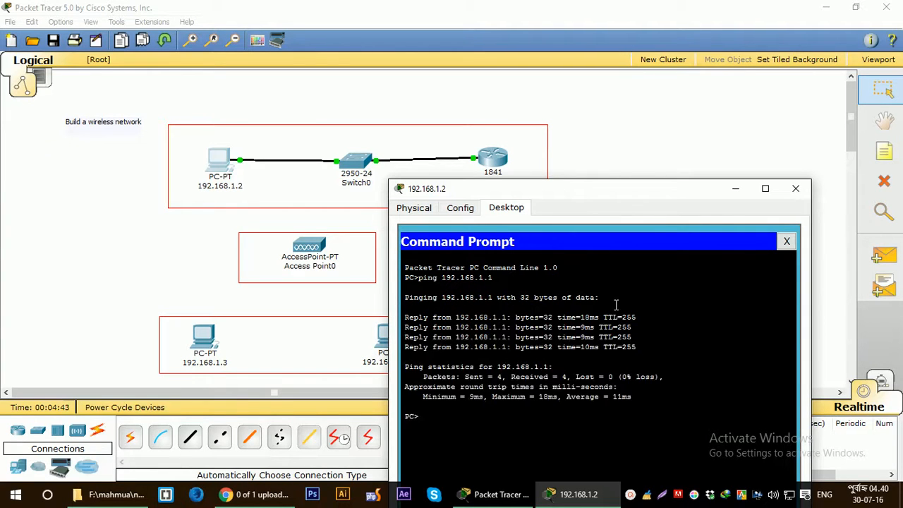
click(797, 189)
Test the link with a simple PDU from PC 192.168.1.2 to the router, and delete the test scenario
click(877, 257)
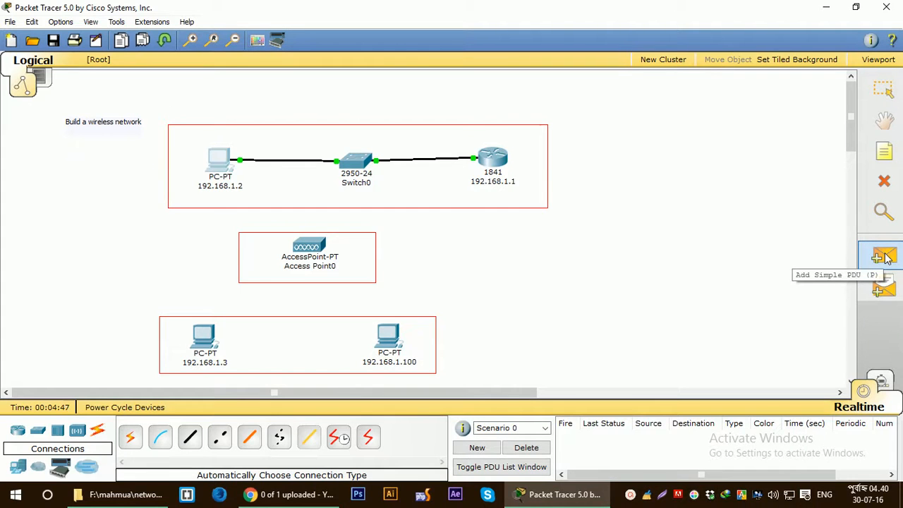
click(217, 158)
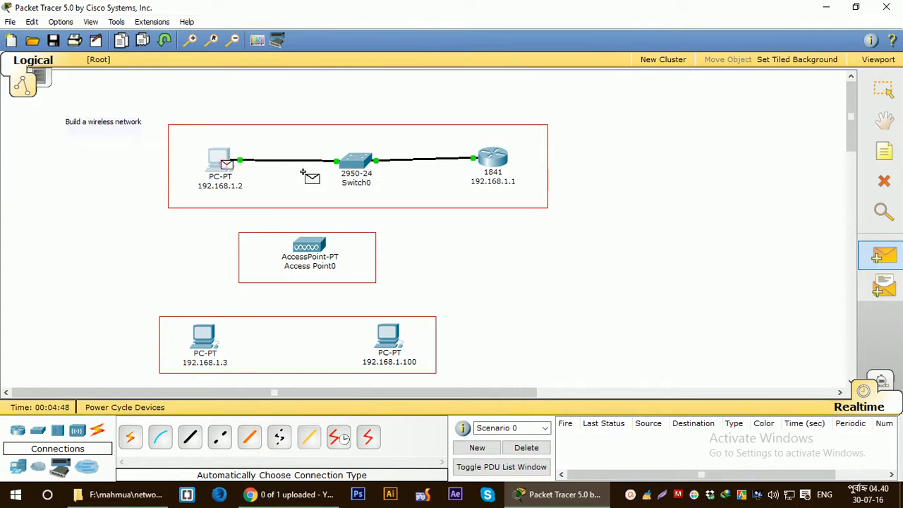
click(494, 162)
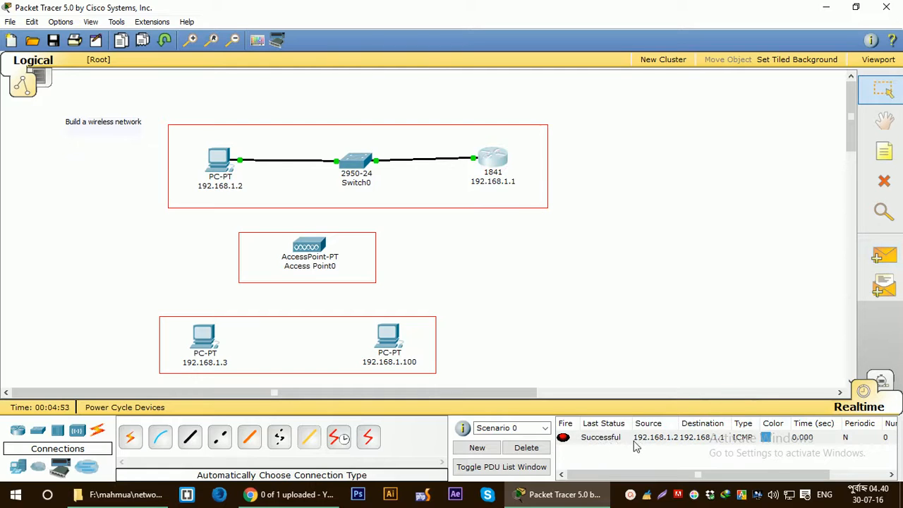
click(527, 448)
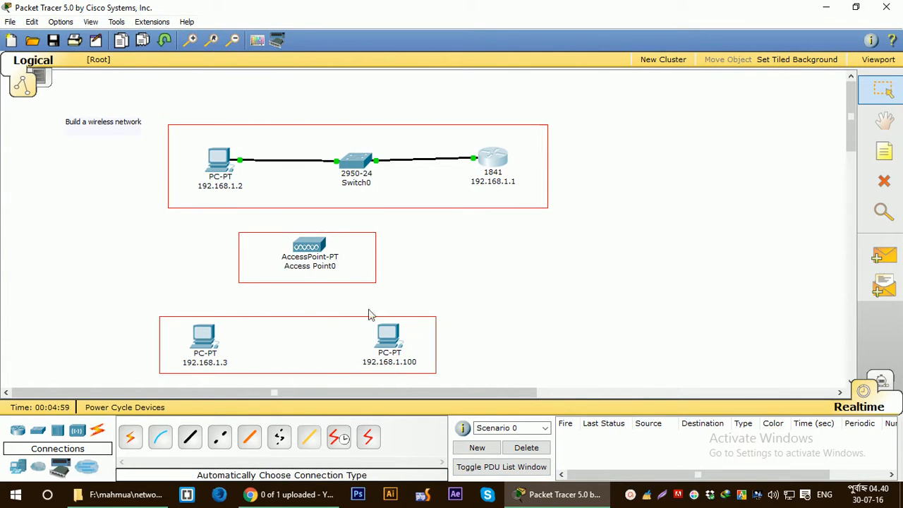
Inspect the physical device view of Access Point0 and close it
click(316, 247)
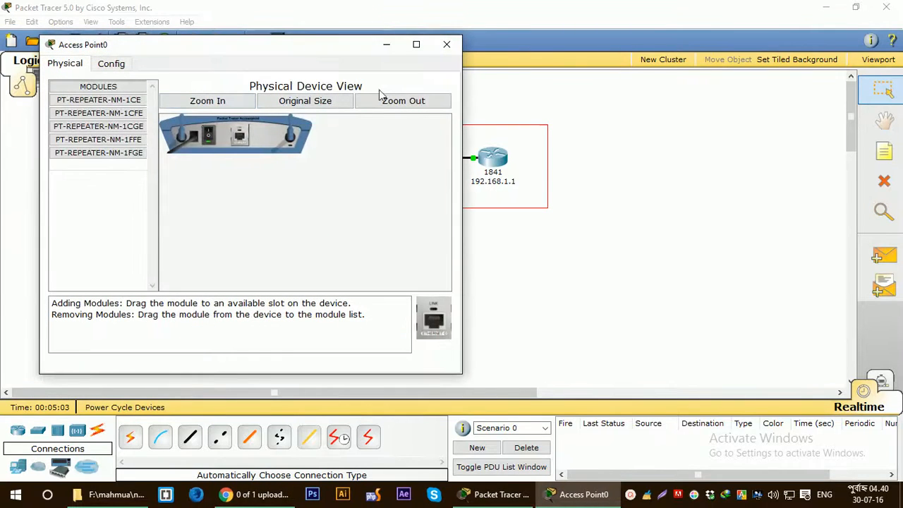
click(447, 44)
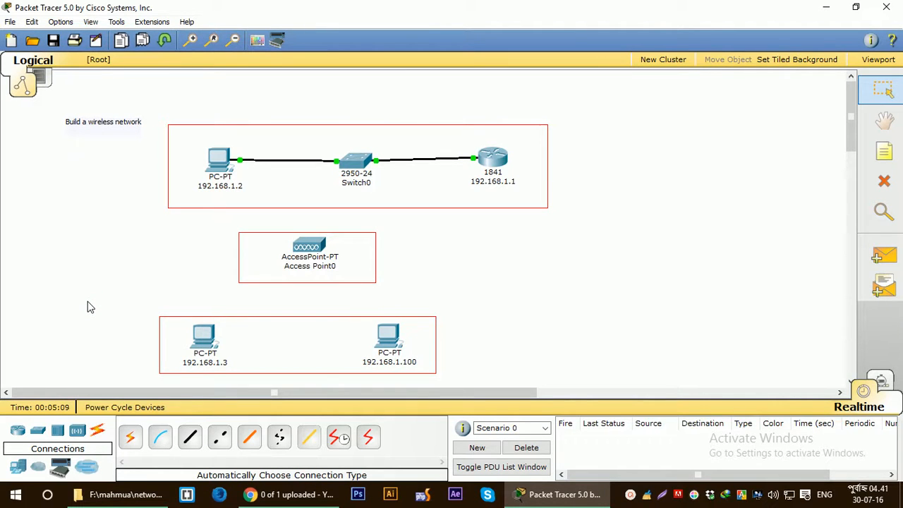
Replace the wired network module of PC 192.168.1.3 with a Linksys-WMP300N wireless module, powering the PC off for the swap and back on
click(199, 343)
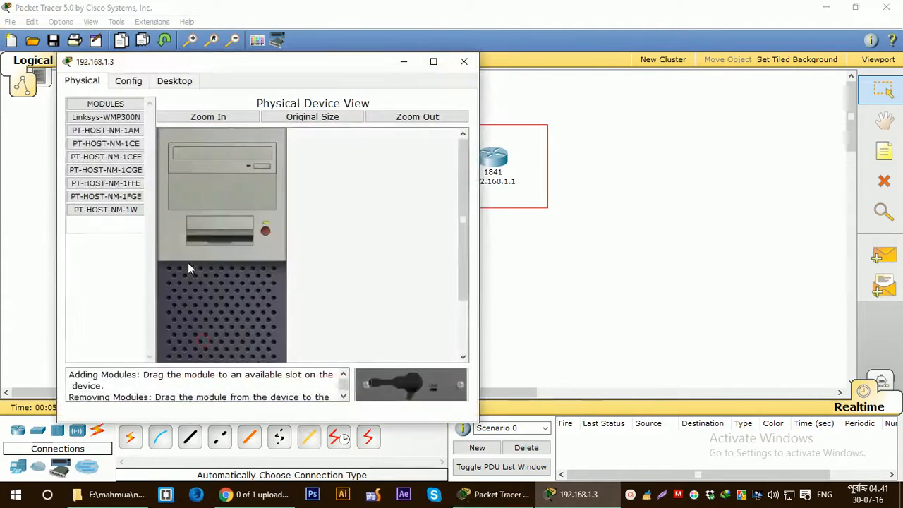
drag(227, 69, 566, 58)
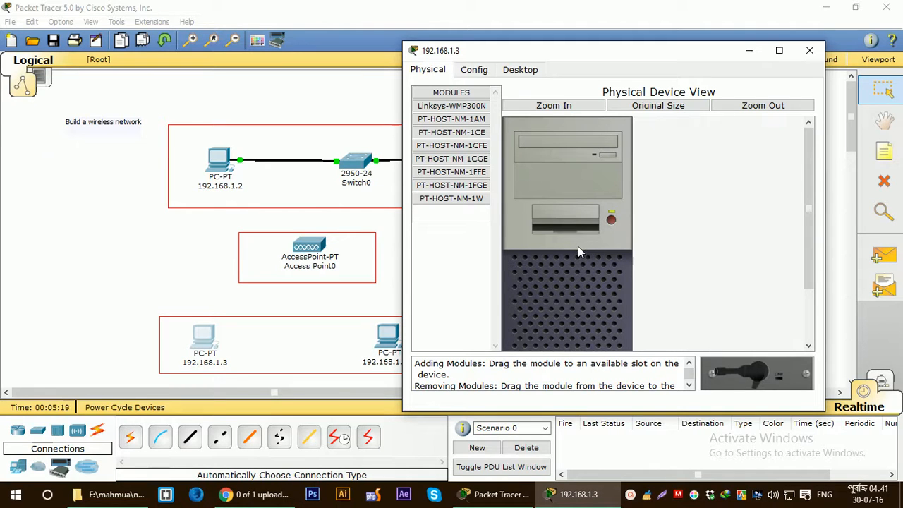
scroll(611, 232, down, 1)
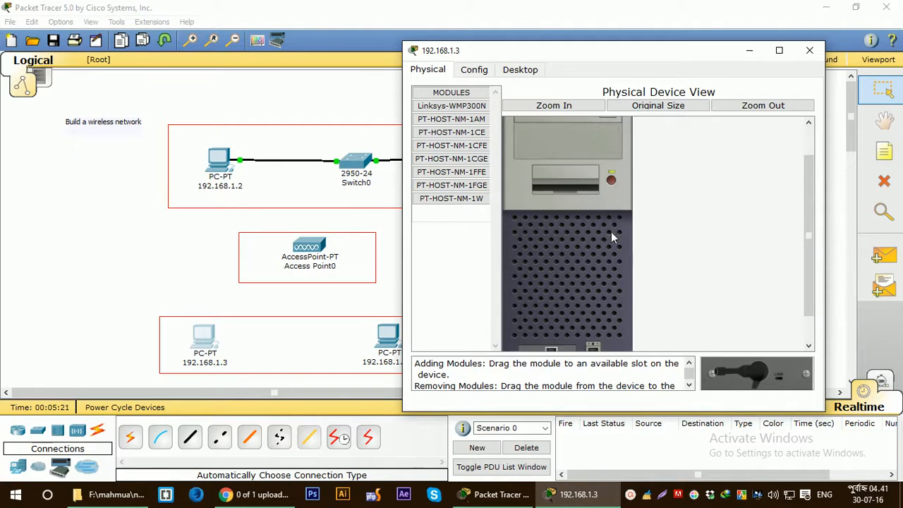
click(611, 182)
scroll(589, 281, down, 1)
drag(560, 321, 455, 202)
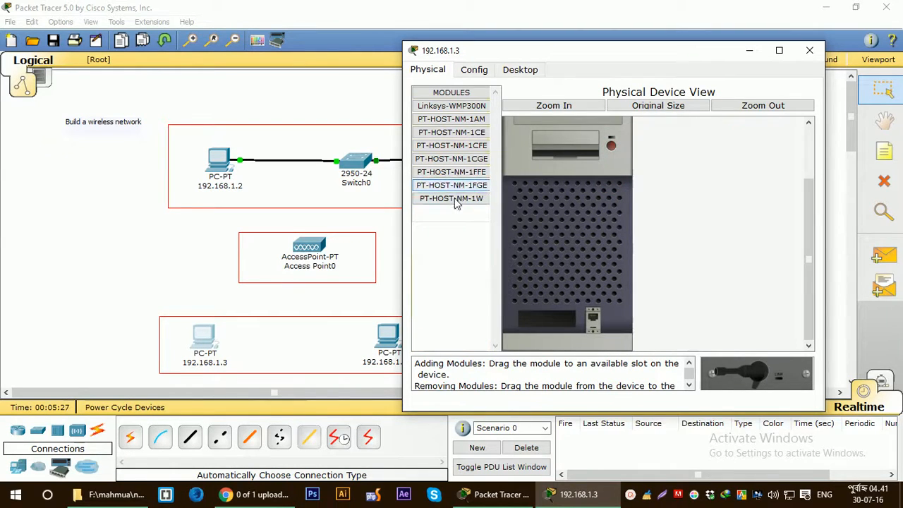
drag(451, 106, 548, 319)
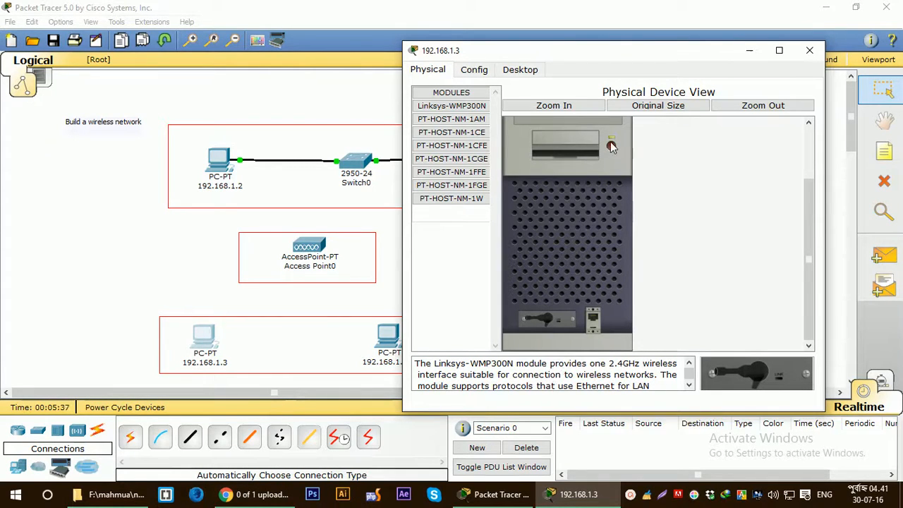
click(810, 51)
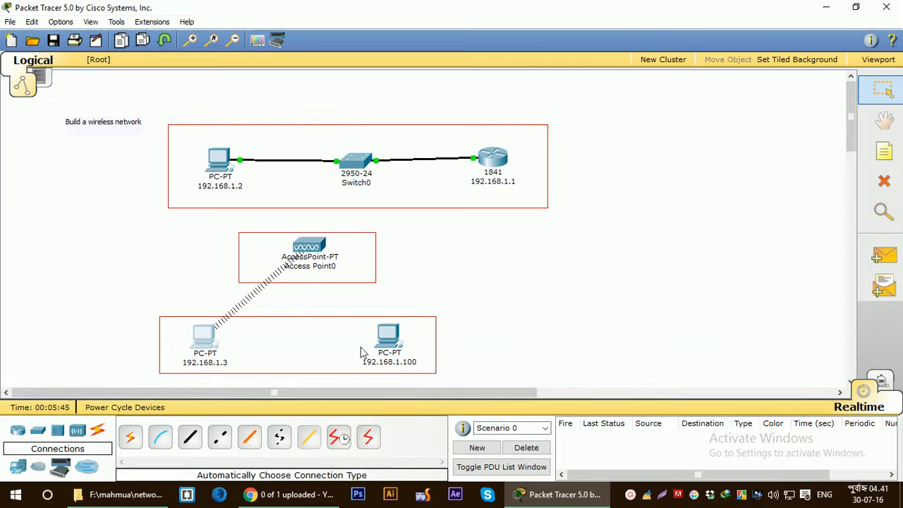
Replace the wired network module of PC 192.168.1.100 with a Linksys-WMP300N wireless module, powering the PC off for the swap and back on
click(387, 344)
drag(305, 82, 543, 83)
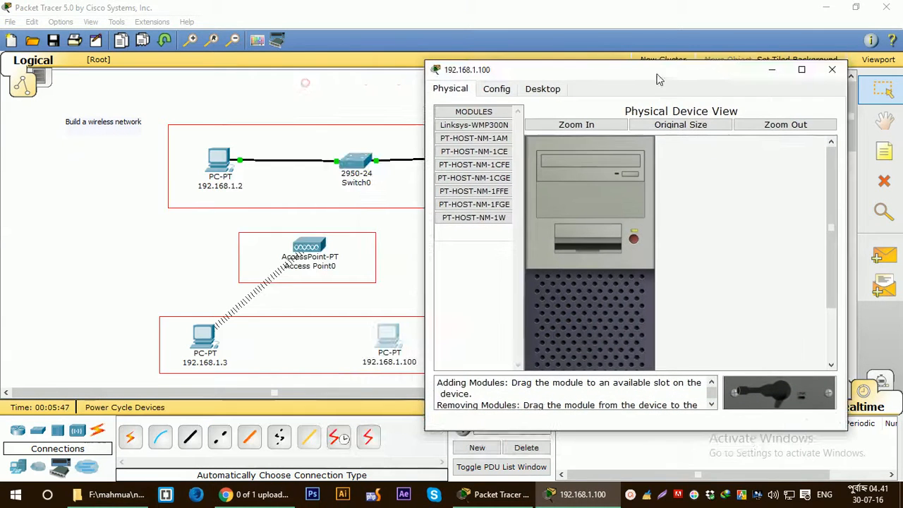
scroll(591, 319, down, 3)
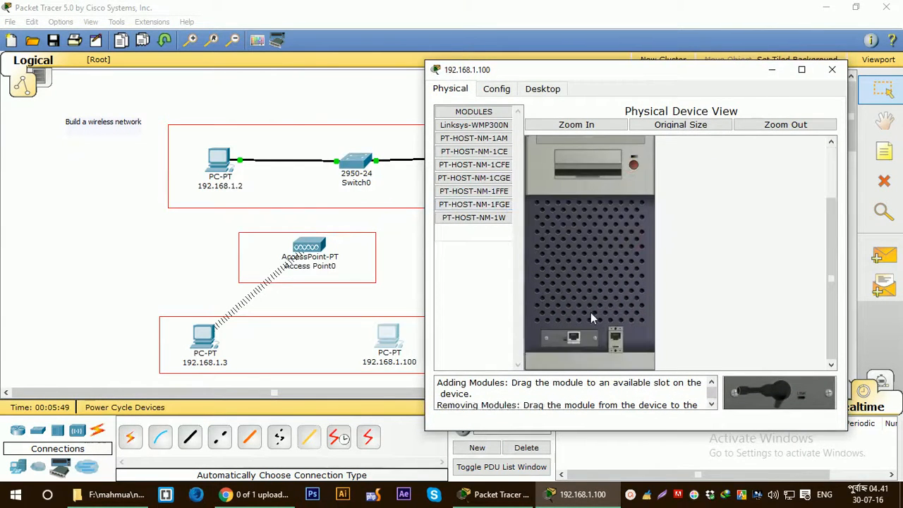
drag(577, 341, 476, 190)
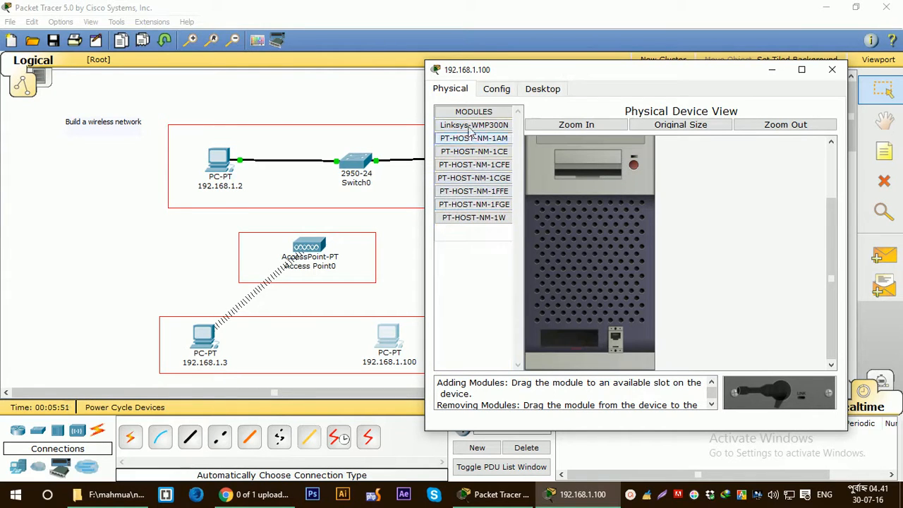
drag(472, 127, 571, 337)
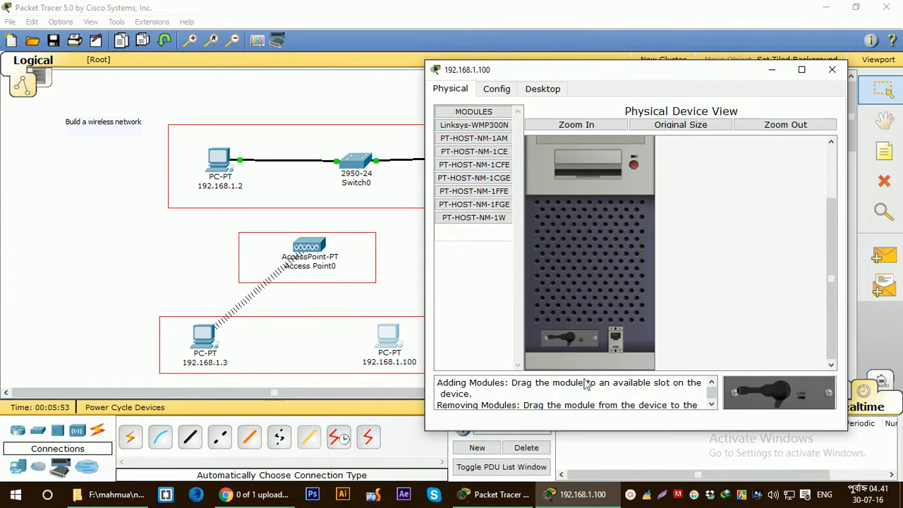
scroll(589, 398, down, 1)
scroll(588, 397, up, 1)
click(474, 125)
scroll(594, 269, up, 2)
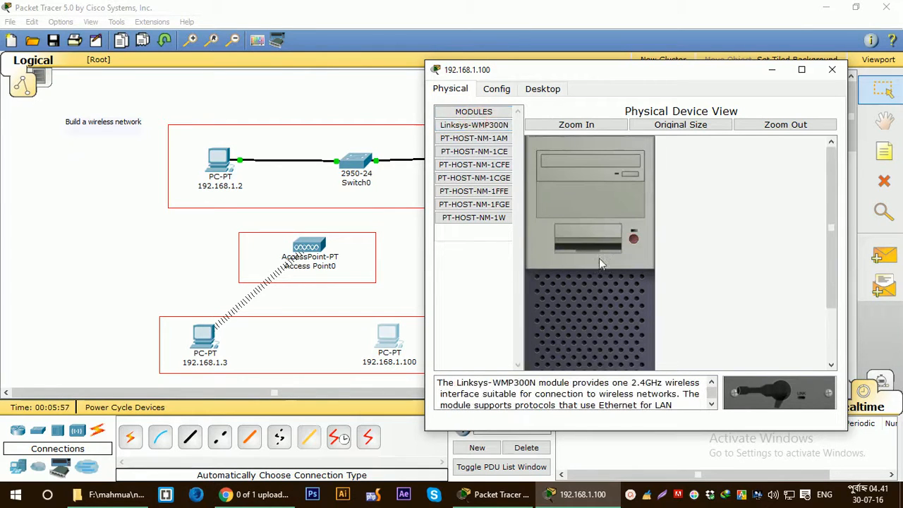
click(634, 239)
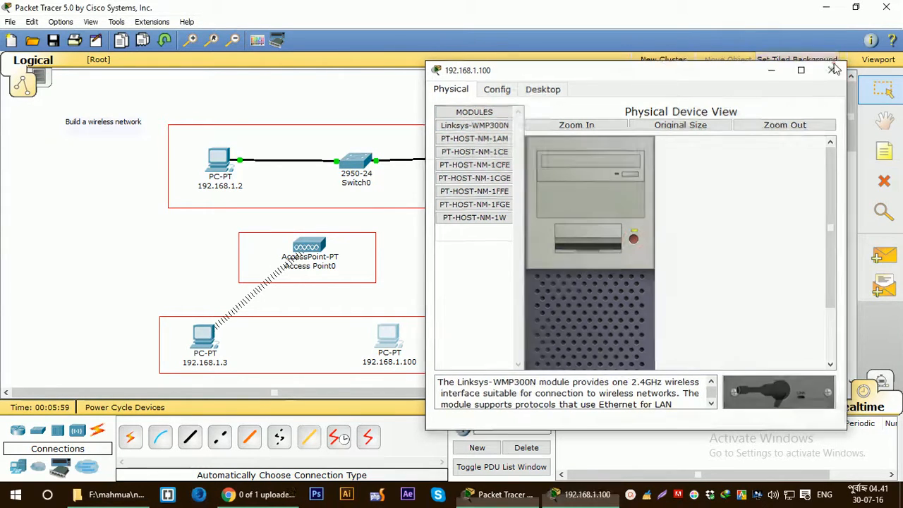
click(833, 70)
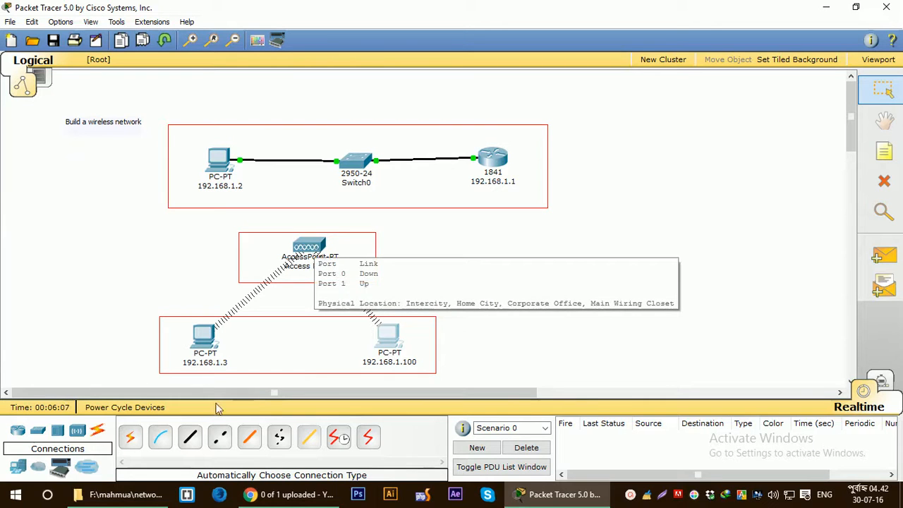
View the global configuration settings of Access Point0 and close them
click(300, 250)
drag(303, 105, 605, 62)
click(539, 72)
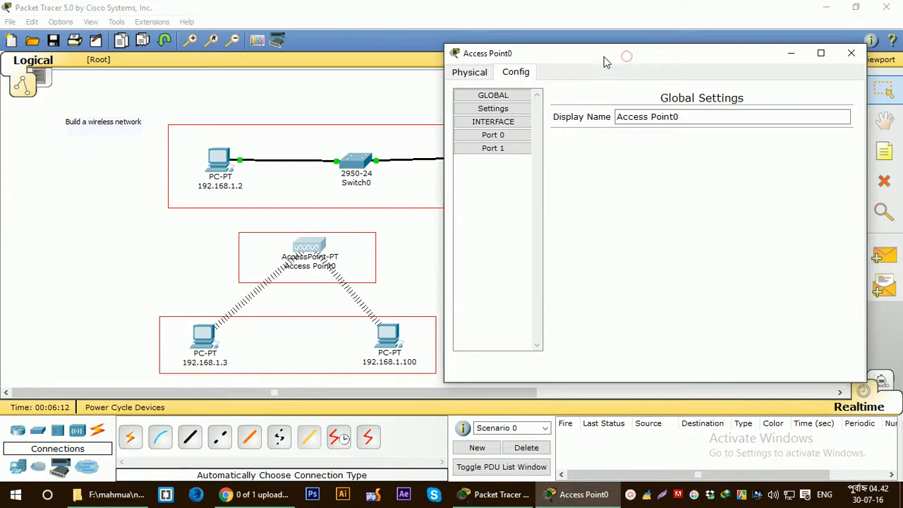
click(852, 53)
Connect Access Point0 to Switch0 with a copper straight-through cable
click(190, 438)
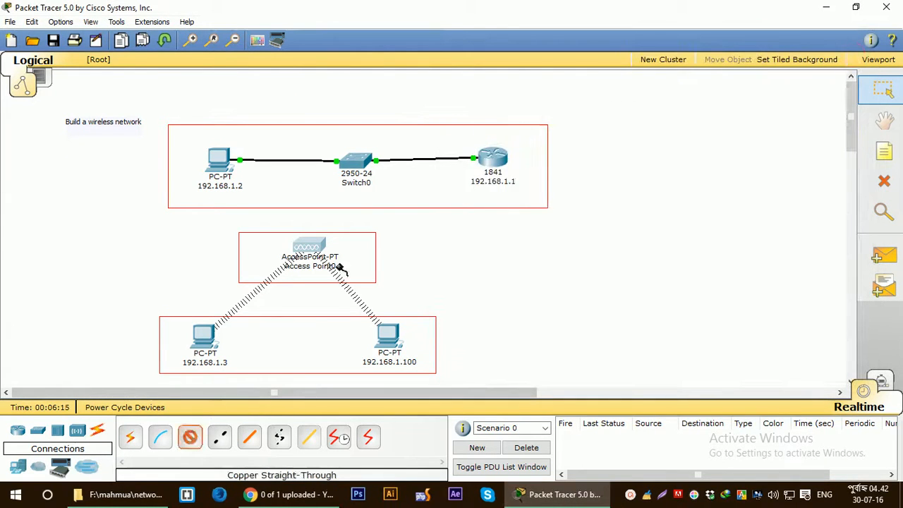
click(314, 244)
click(312, 245)
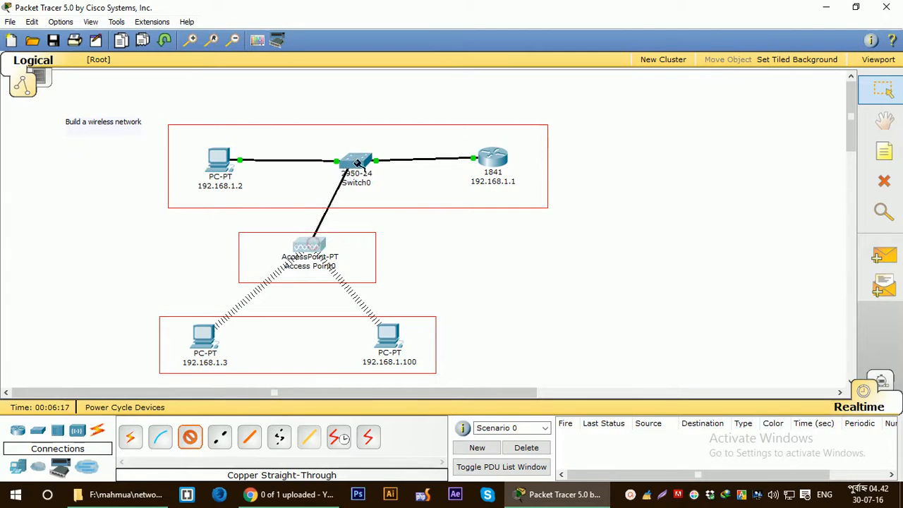
click(352, 161)
click(370, 171)
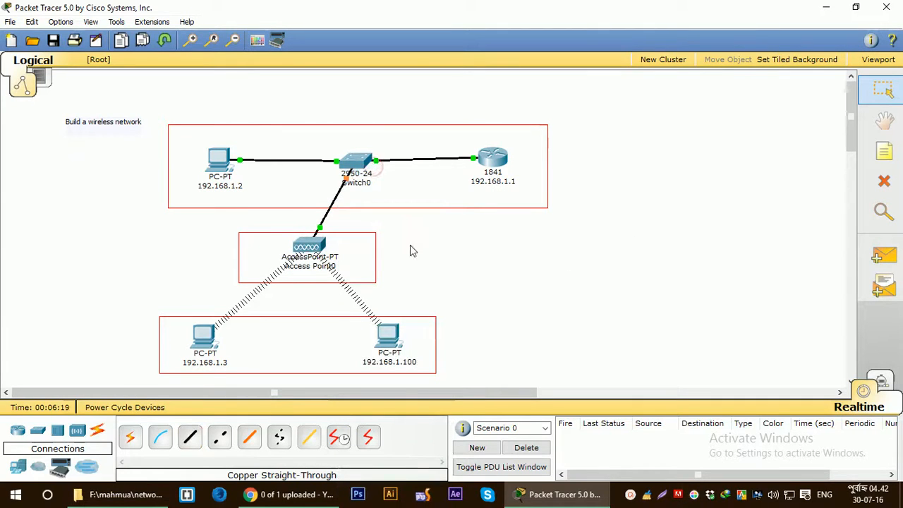
Set the bandwidth and duplex of Port 0 on Access Point0 to Auto
click(311, 245)
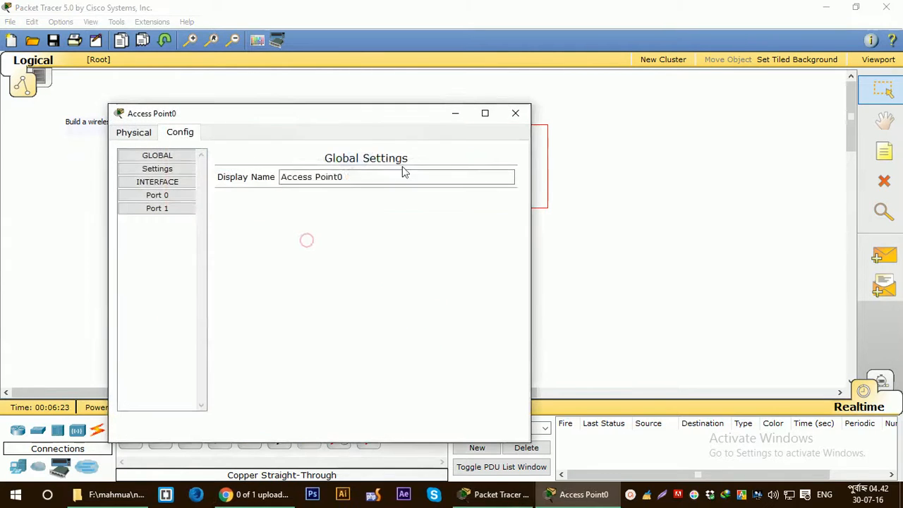
drag(395, 119, 666, 117)
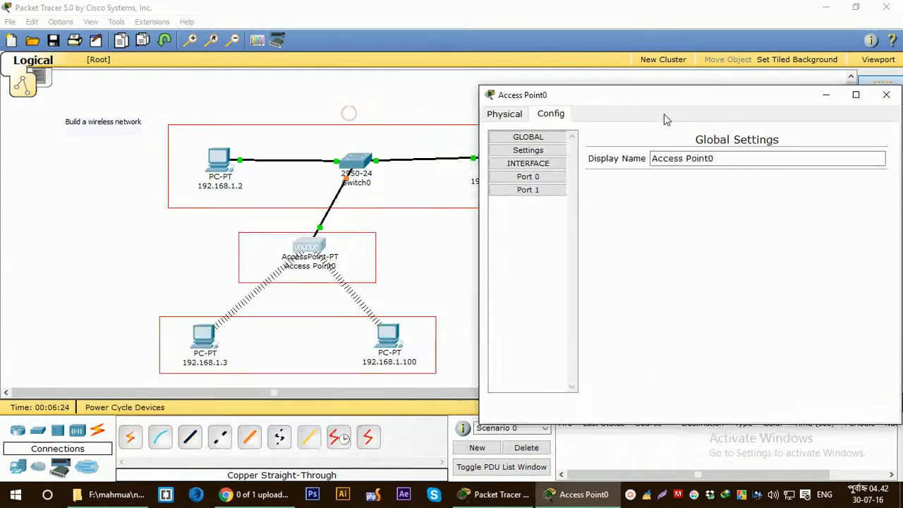
click(543, 178)
drag(640, 95, 570, 74)
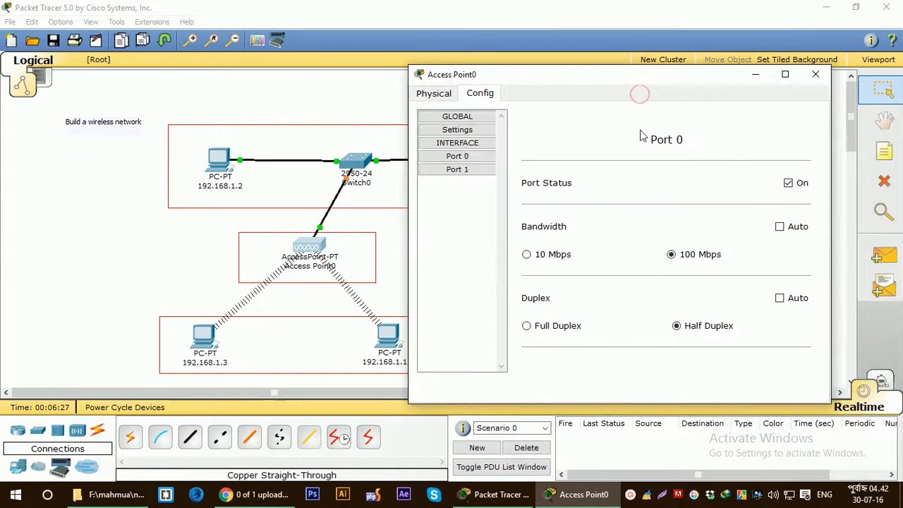
click(780, 227)
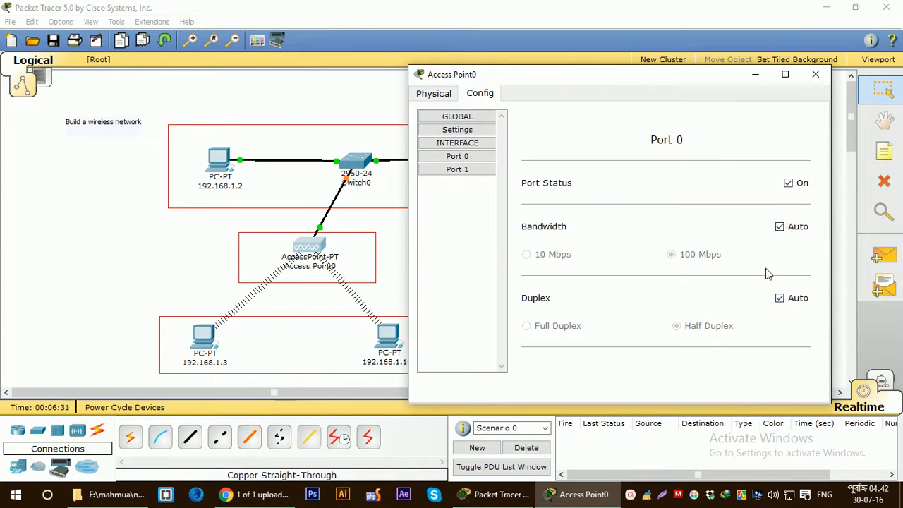
Set the SSID of Port 1 on Access Point0 to jkkniu_cse
click(456, 170)
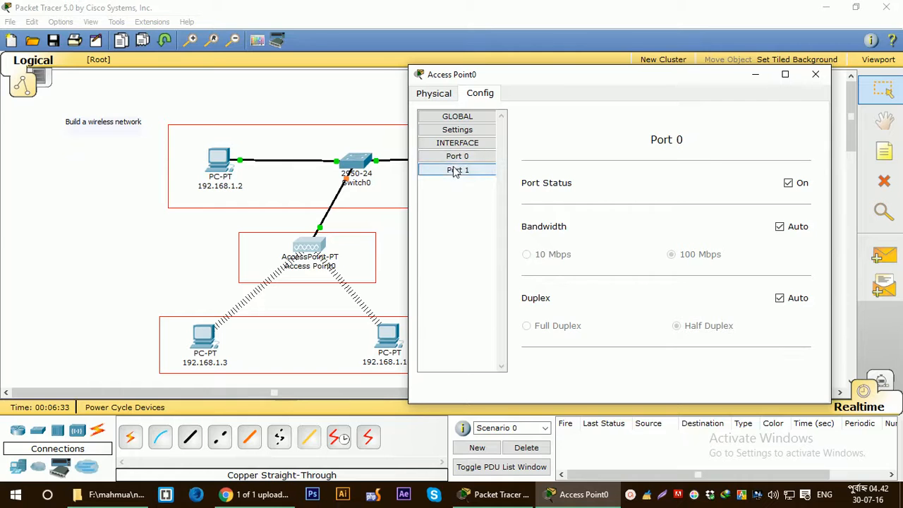
click(750, 158)
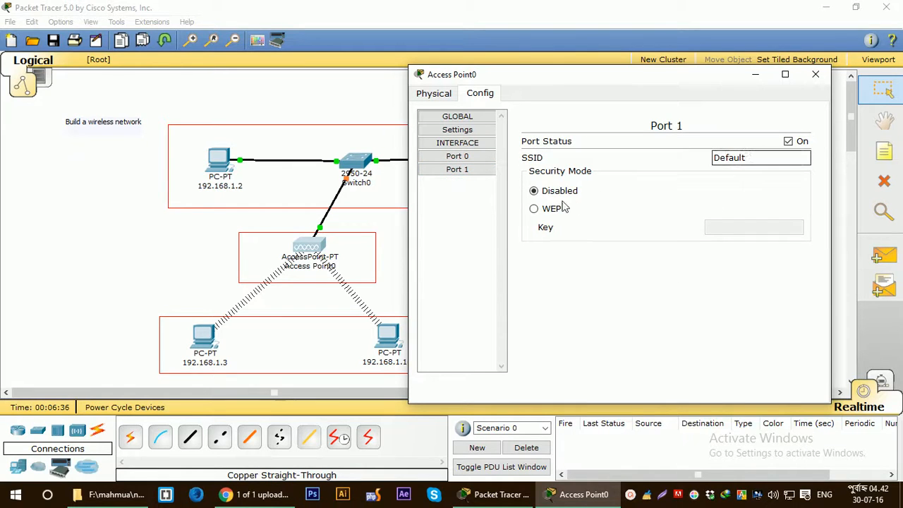
double_click(757, 159)
key(BackSpace)
text(jkkn)
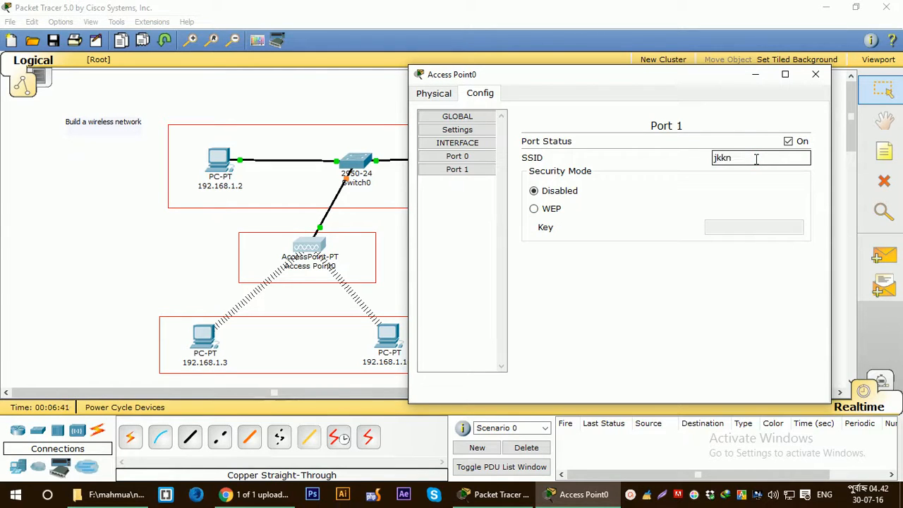
text(iu_cse)
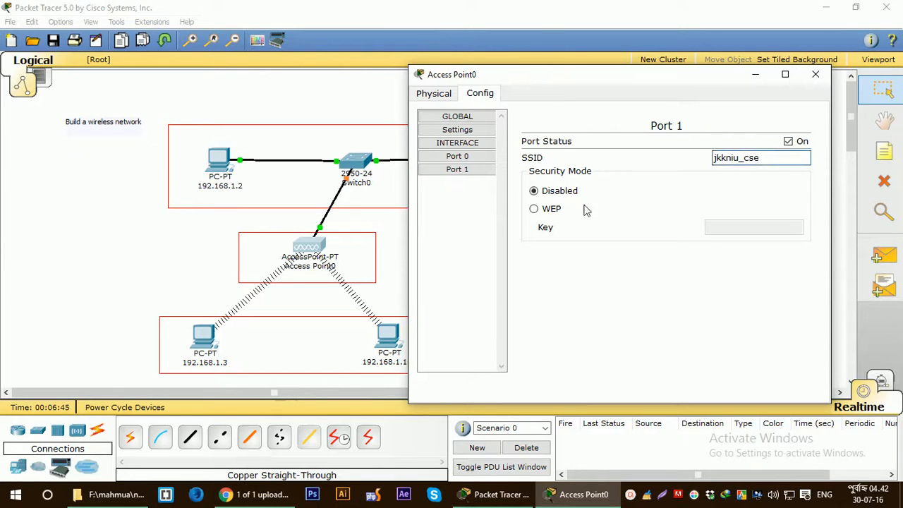
Enable WEP security on Port 1 of Access Point0, enter the WEP key, and close the configuration
click(547, 209)
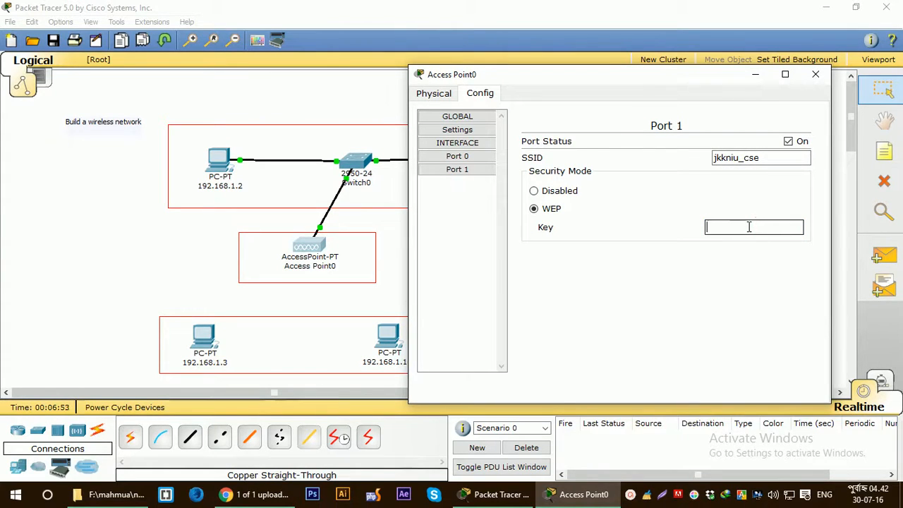
text(4567890)
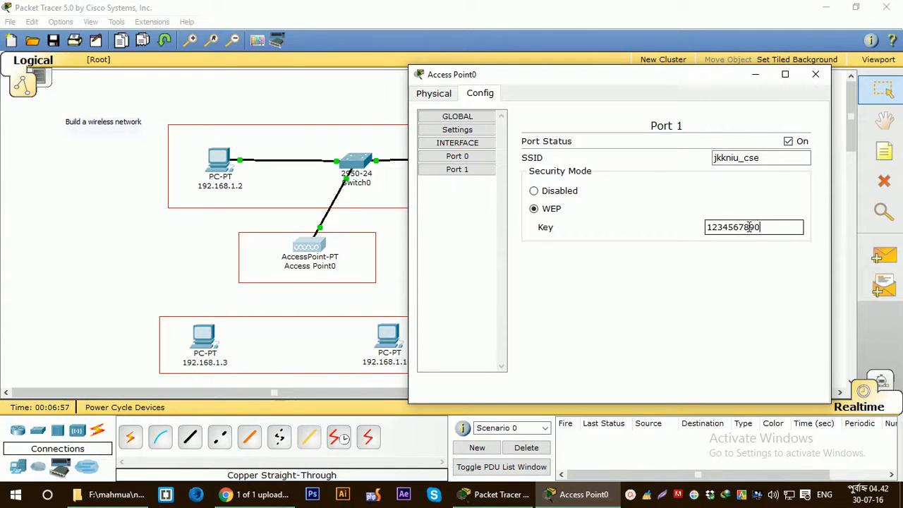
click(815, 75)
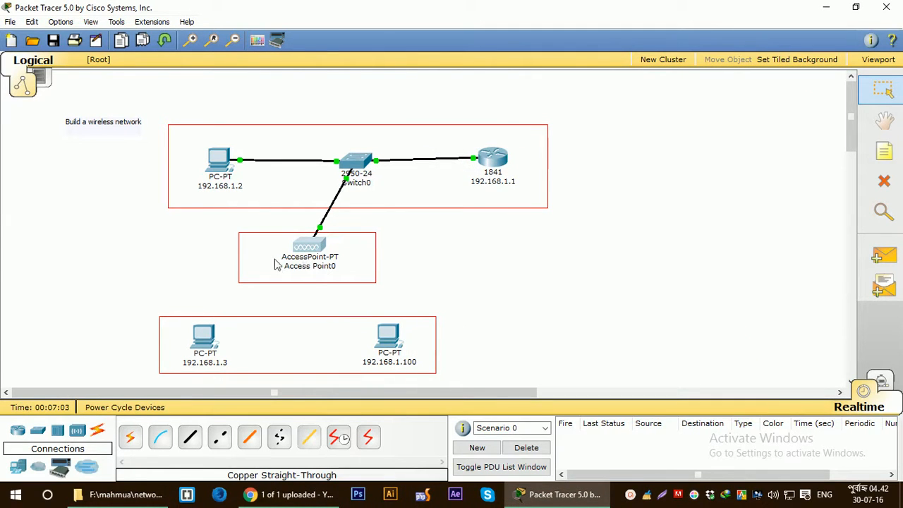
click(397, 268)
Give PC 192.168.1.3 a static IP configuration with address 192.168.1.3, subnet mask 255.255.255.0 and default gateway 192.168.1.1
click(227, 346)
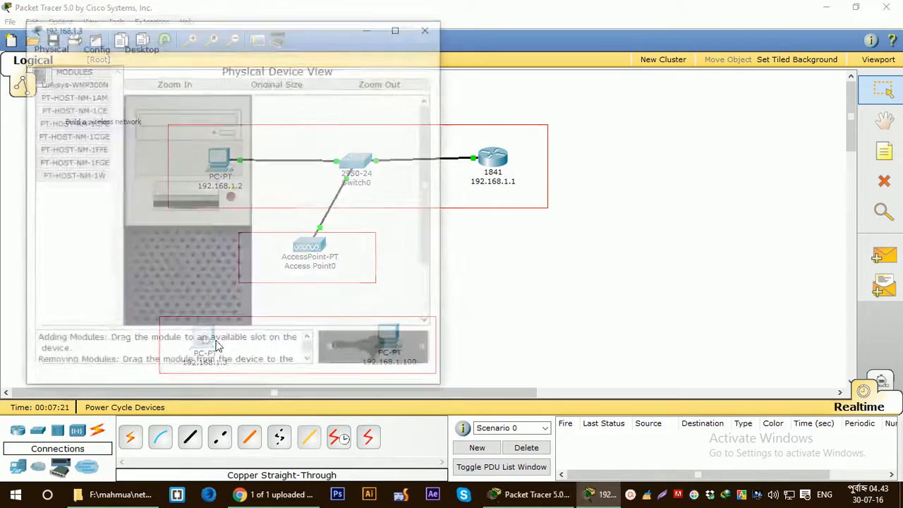
drag(262, 30, 685, 31)
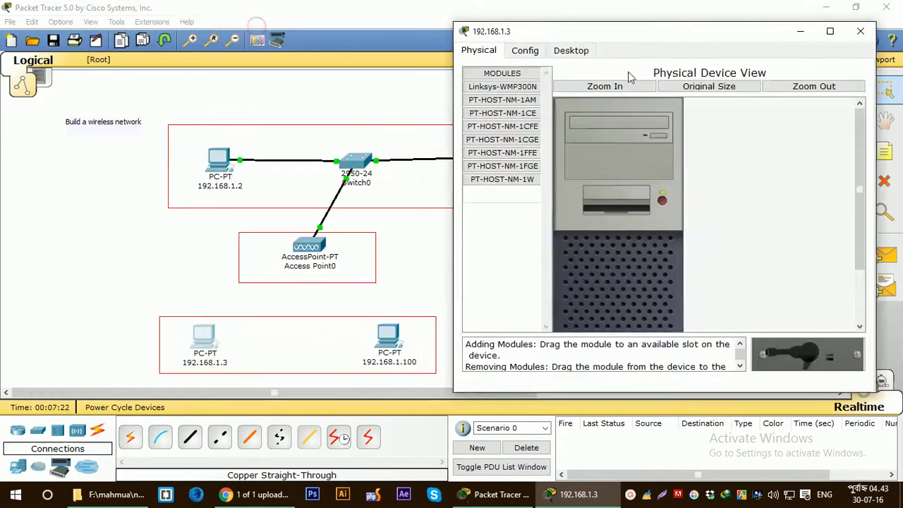
click(573, 54)
click(513, 122)
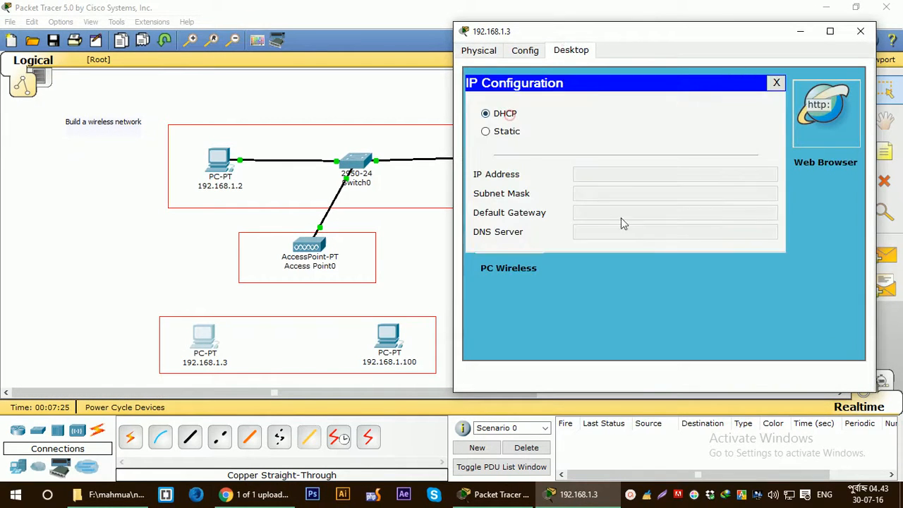
click(508, 132)
click(602, 173)
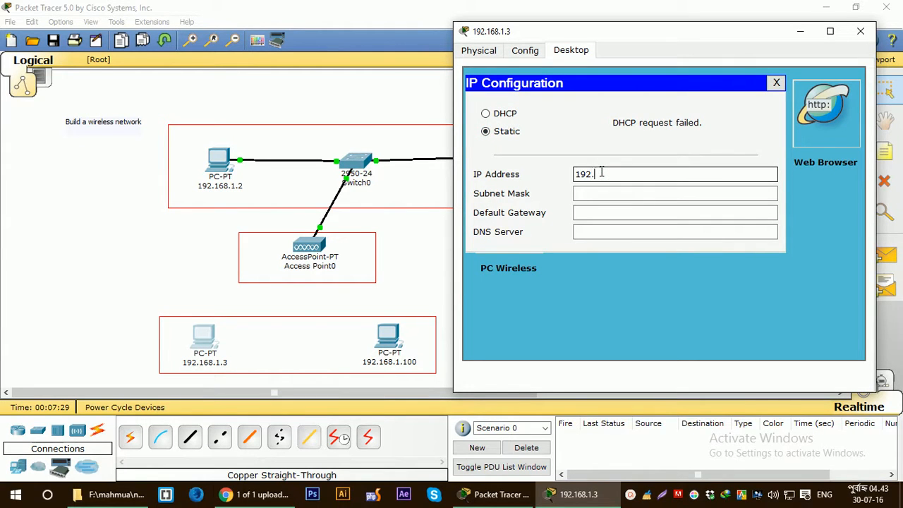
text(.3)
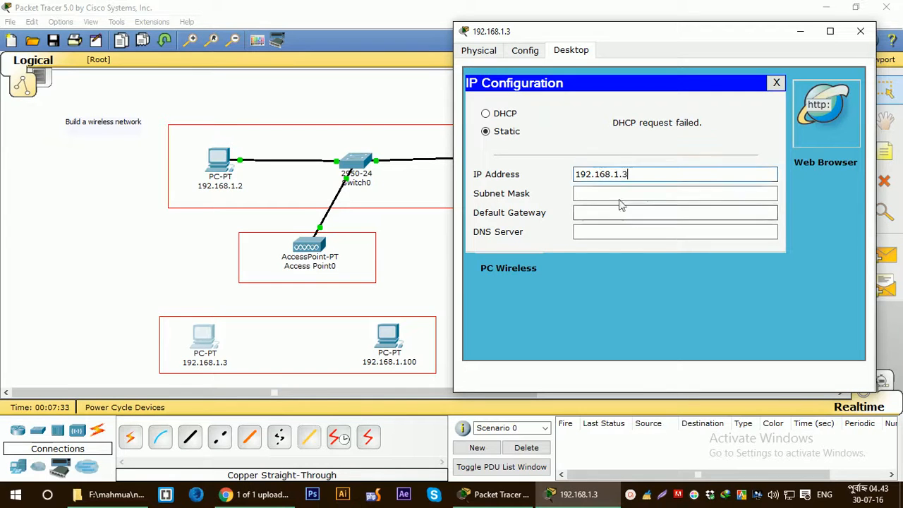
click(620, 195)
click(621, 211)
text(192.168.1.1)
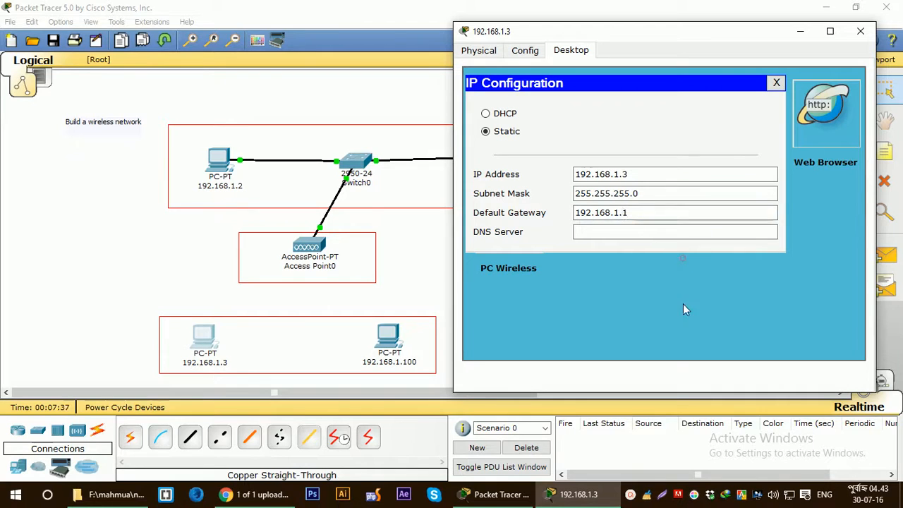
click(861, 31)
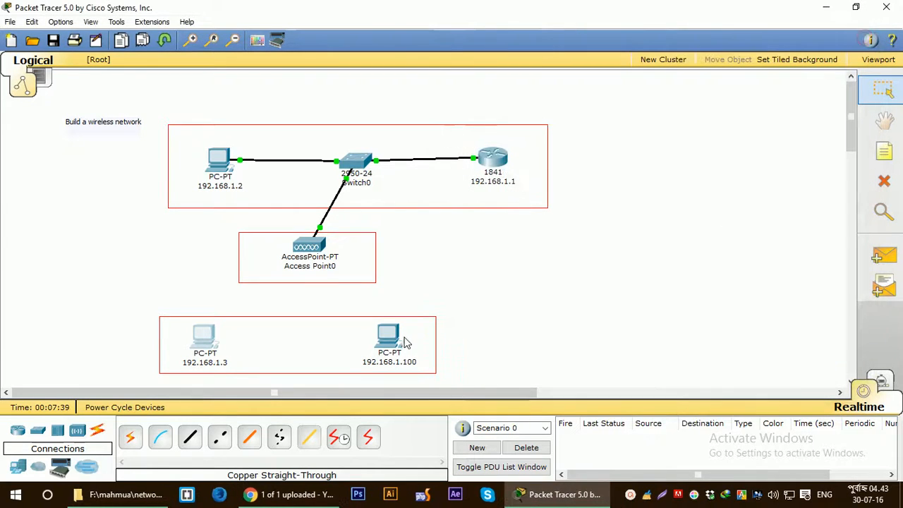
Give PC 192.168.1.100 a static IP configuration with address 192.168.1.100, subnet mask 255.255.255.0 and default gateway 192.168.1.1
click(389, 338)
click(139, 47)
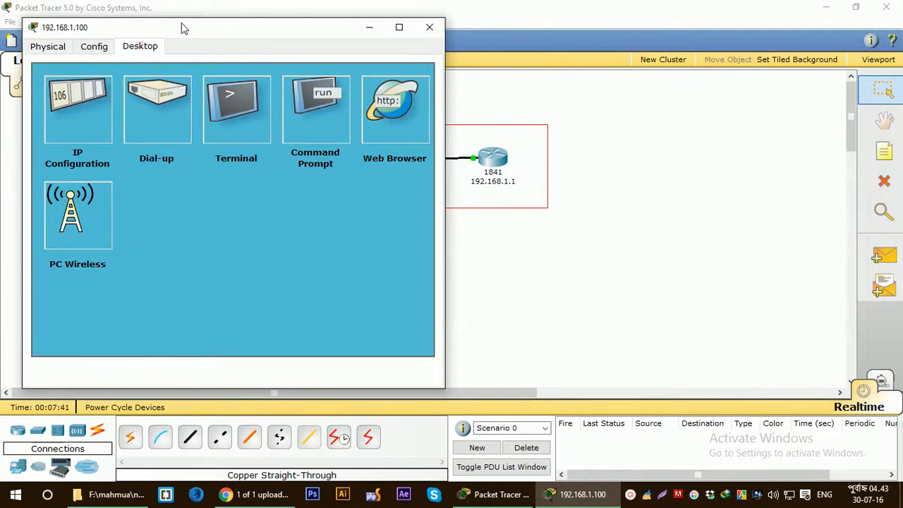
drag(182, 25, 537, 38)
click(419, 118)
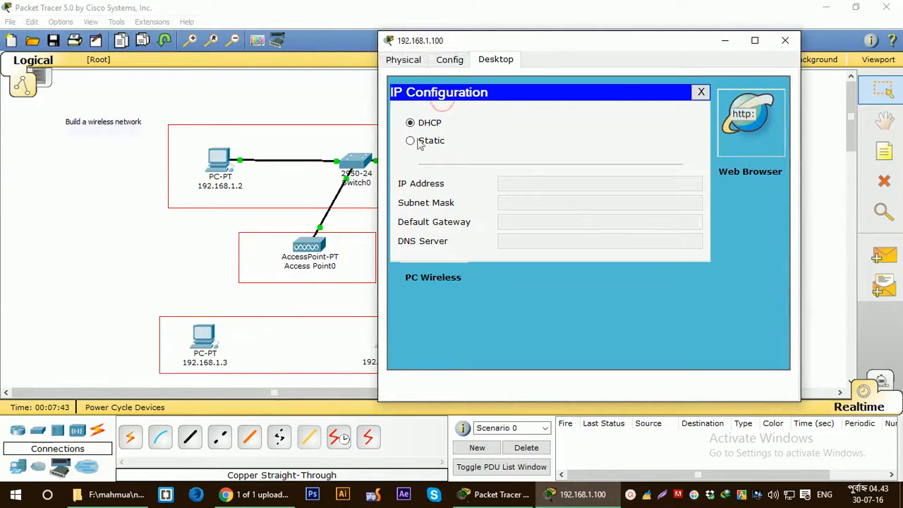
click(412, 140)
click(555, 180)
text(192.168.1)
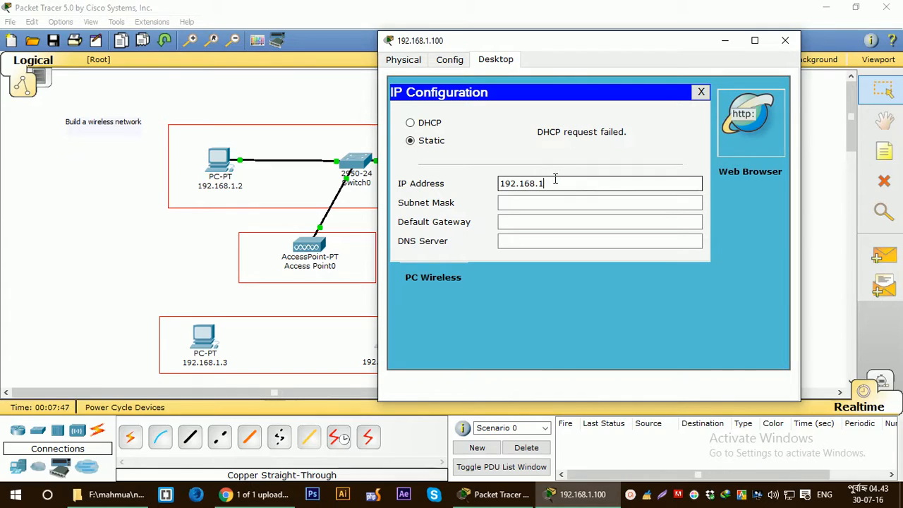
text(.100)
click(553, 202)
click(556, 216)
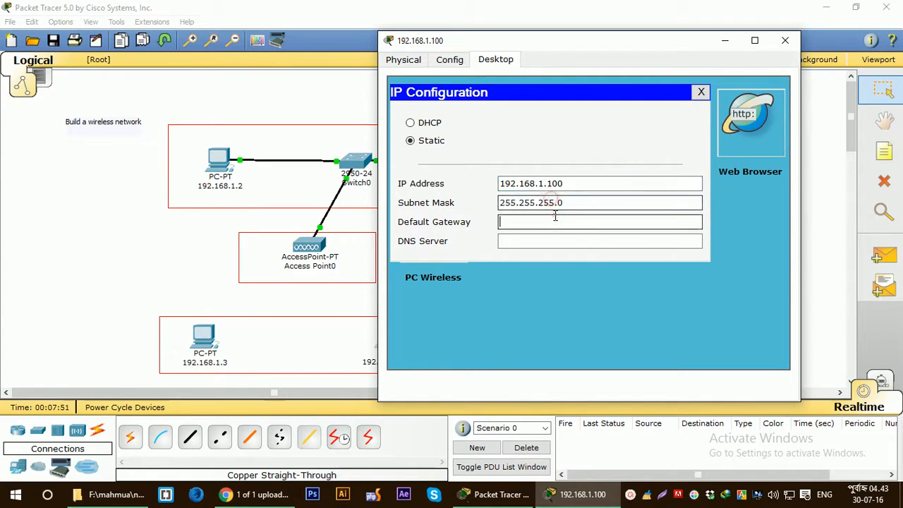
text(192.168.1.1)
click(785, 41)
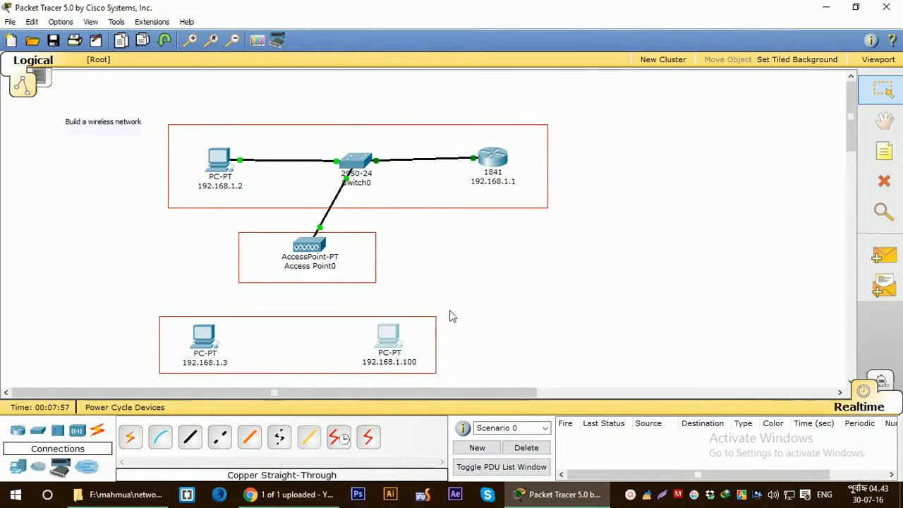
Open the wireless connection utility on PC 192.168.1.3 and refresh its list of available wireless networks
click(203, 339)
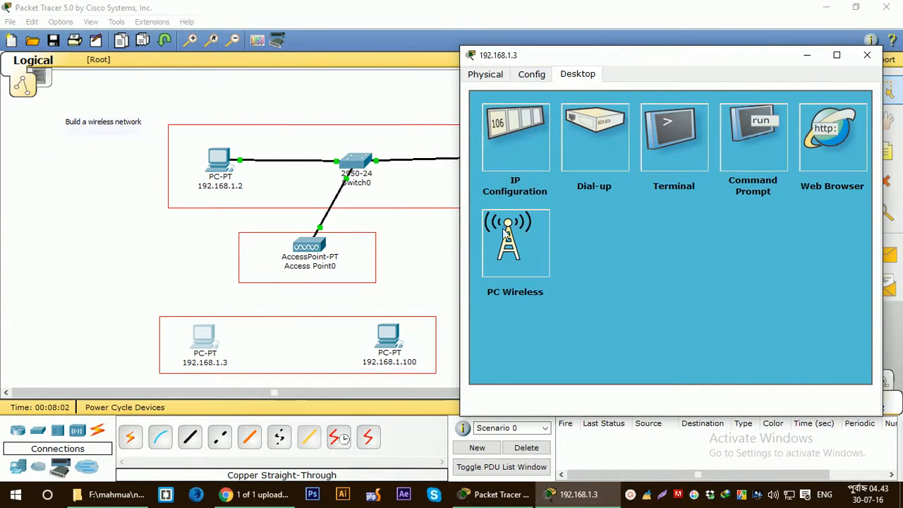
click(505, 231)
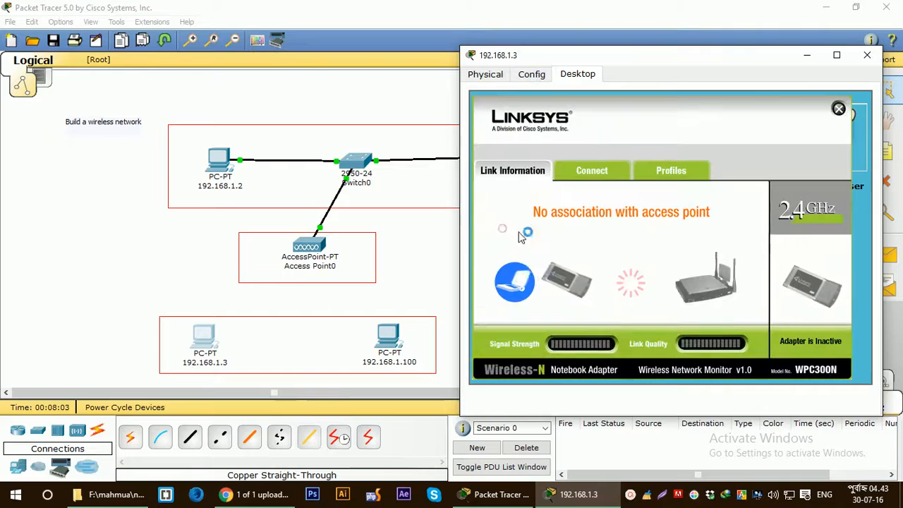
click(597, 174)
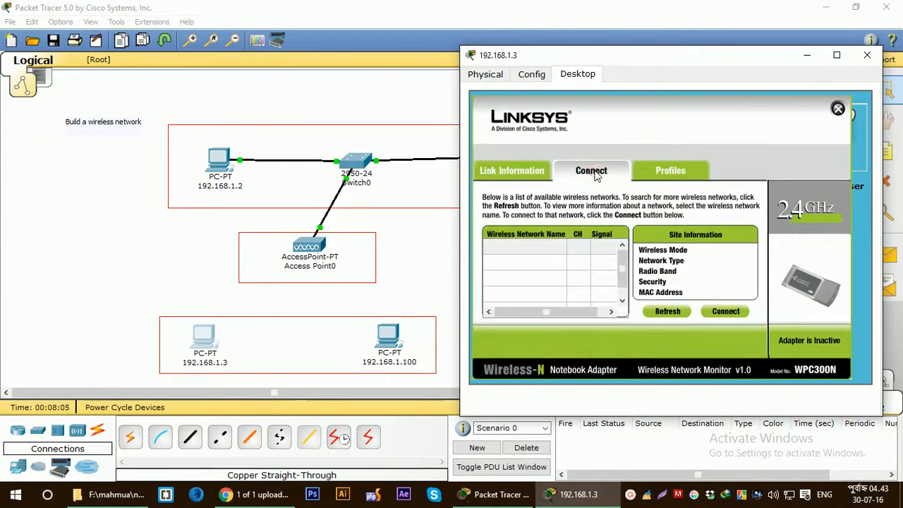
click(669, 315)
click(668, 314)
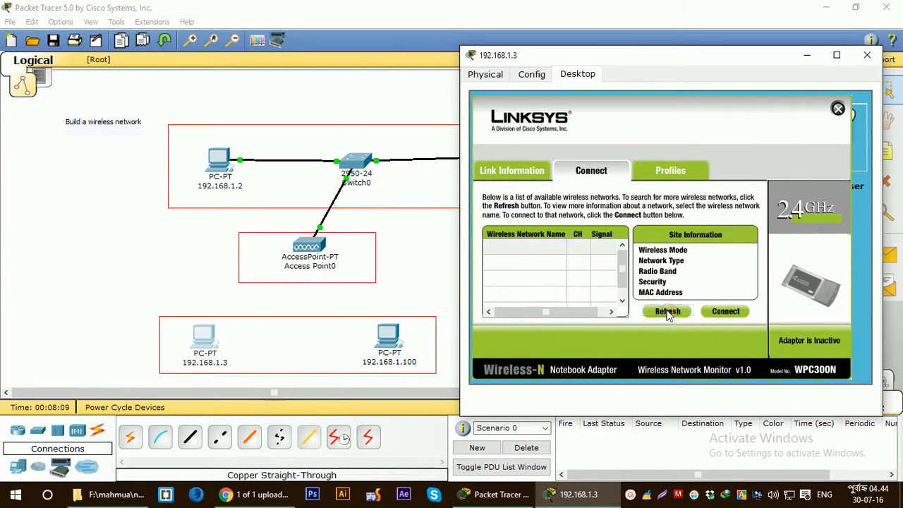
click(669, 315)
click(668, 314)
click(669, 313)
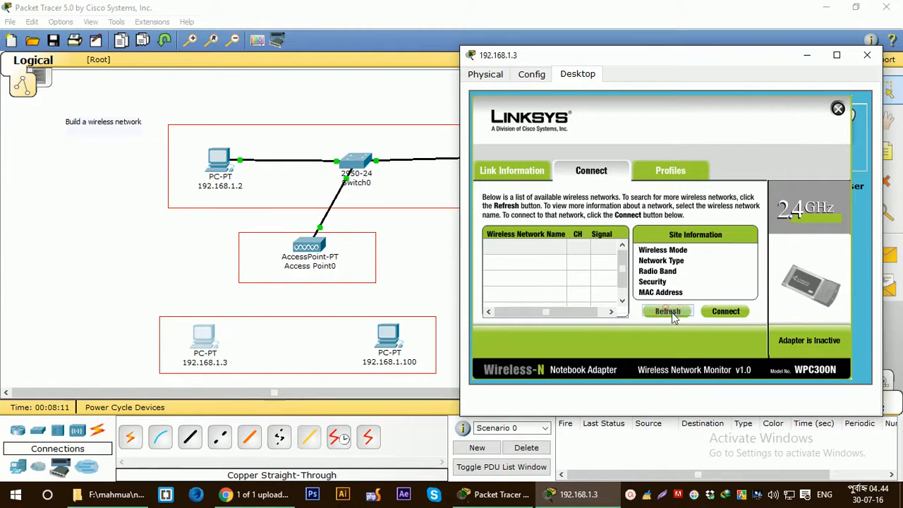
click(668, 312)
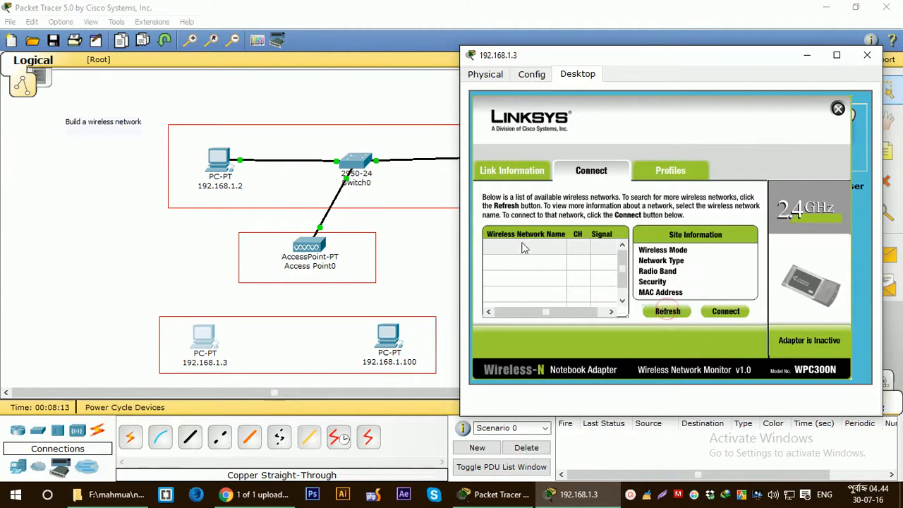
click(667, 315)
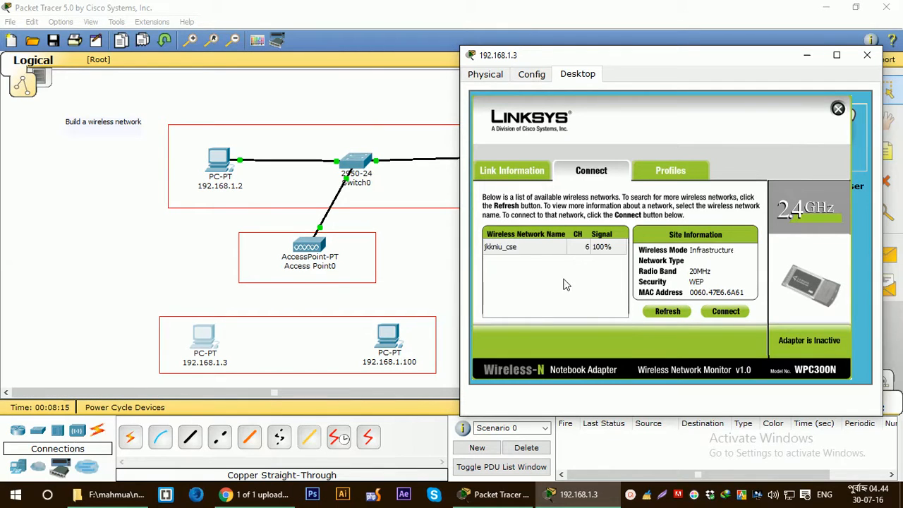
Connect PC 192.168.1.3 to the jkkniu_cse network by entering the 64-bit WEP key, and close its configuration window
click(525, 250)
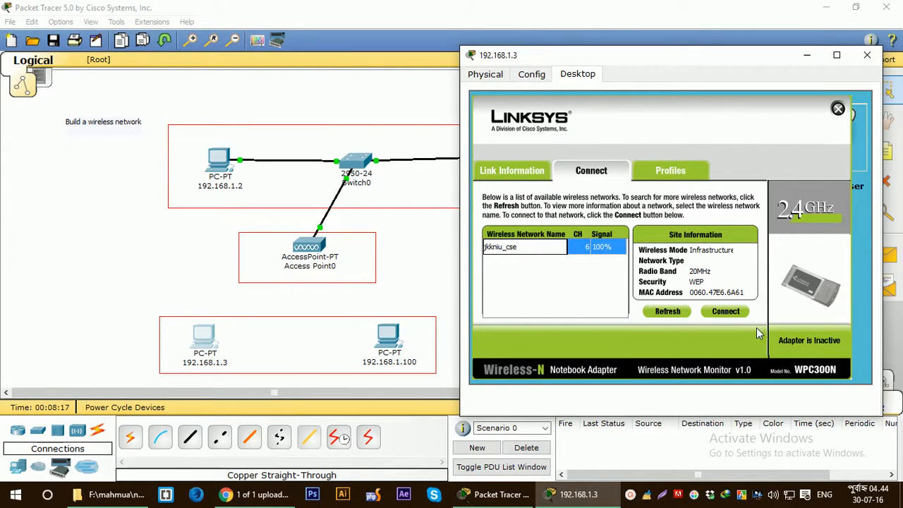
click(727, 312)
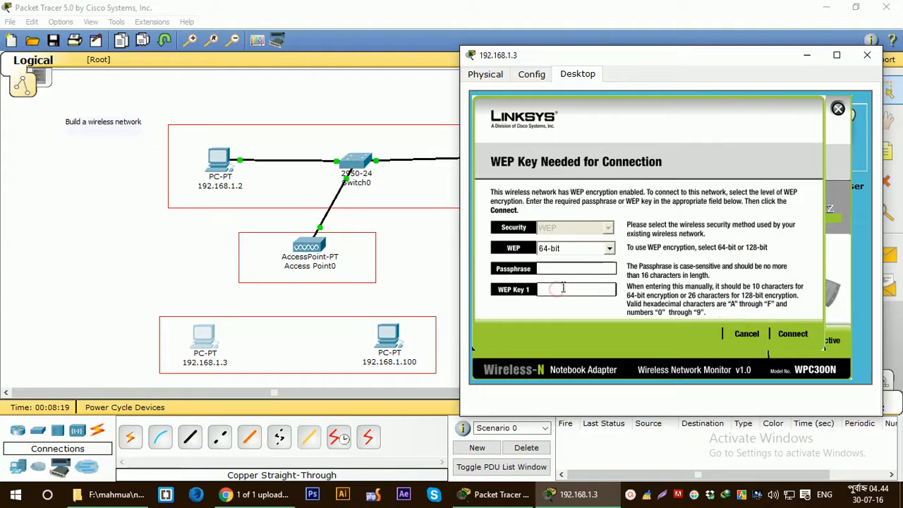
text(1234567890)
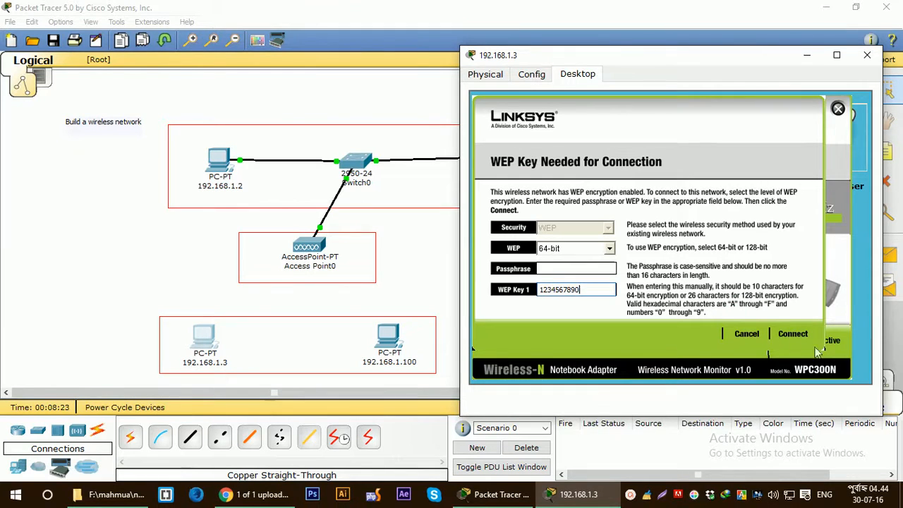
click(793, 334)
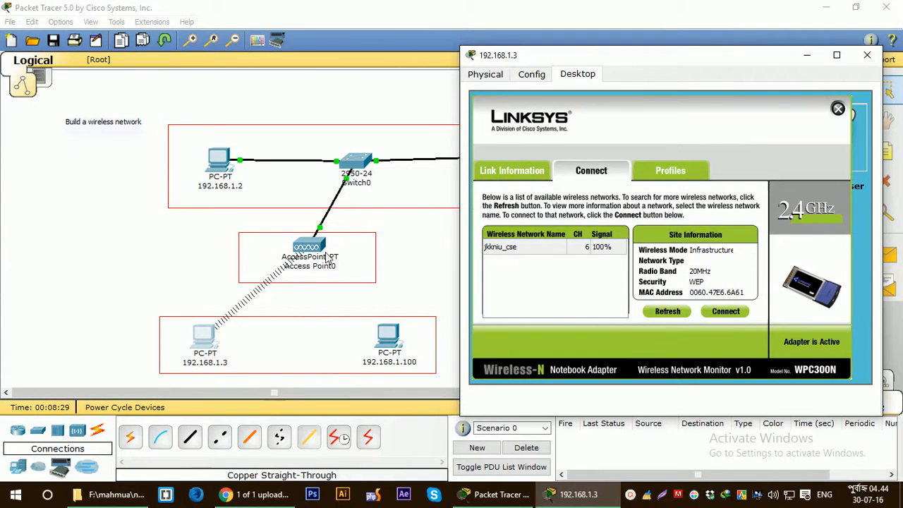
click(838, 109)
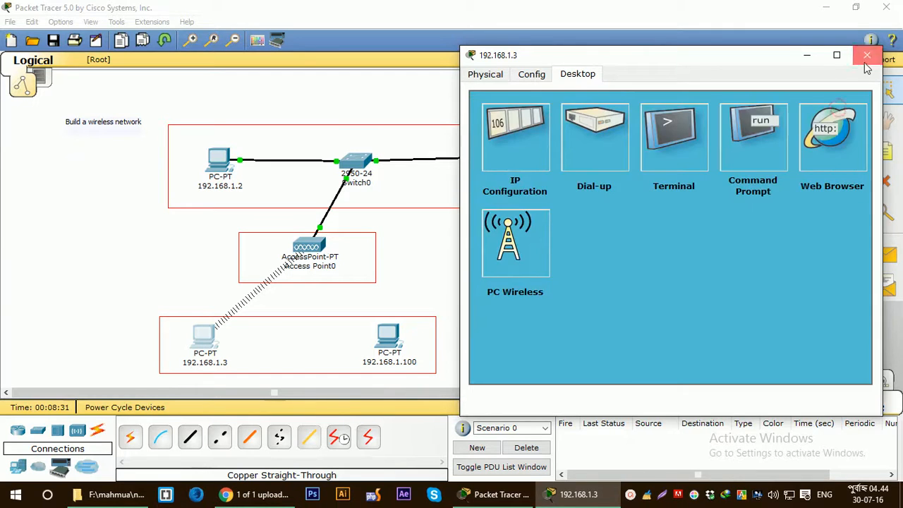
click(867, 62)
Connect PC 192.168.1.100 to the jkkniu_cse wireless network by entering the 64-bit WEP key, and close its configuration window
click(389, 337)
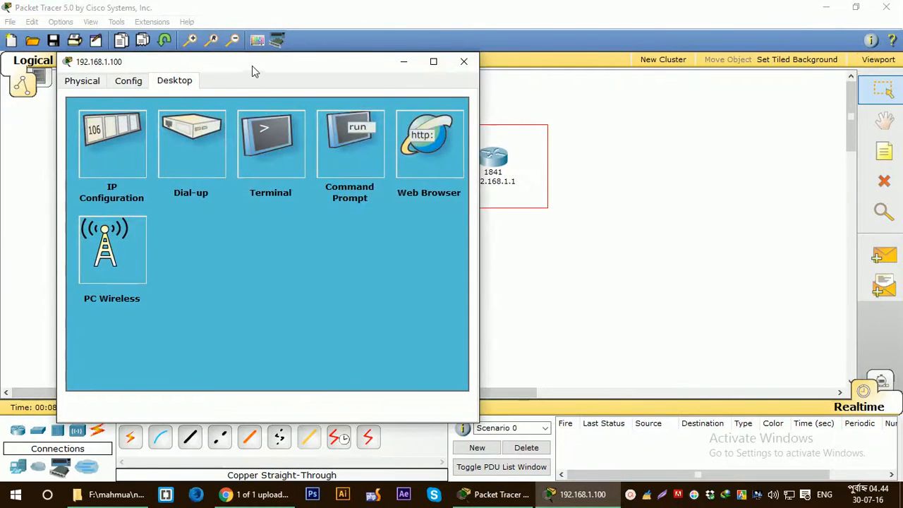
drag(254, 72, 710, 60)
click(545, 287)
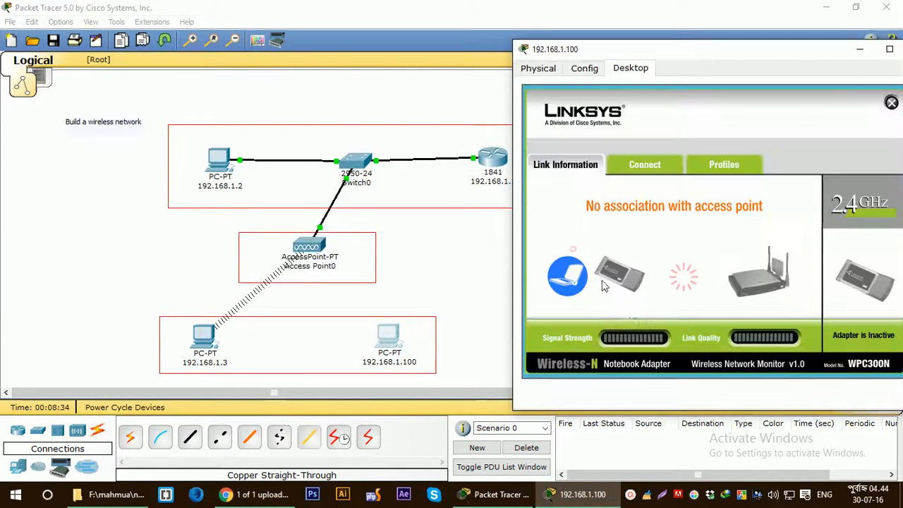
click(652, 164)
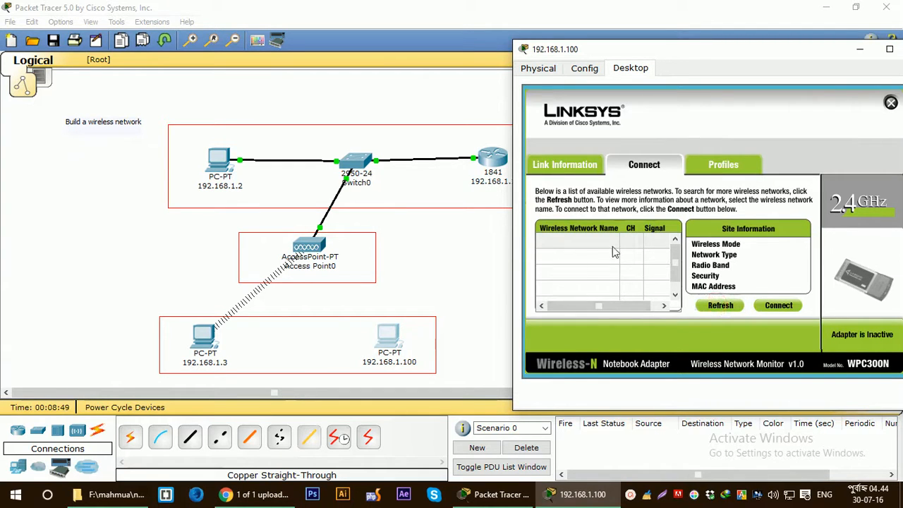
click(778, 306)
click(630, 285)
text(1234567890)
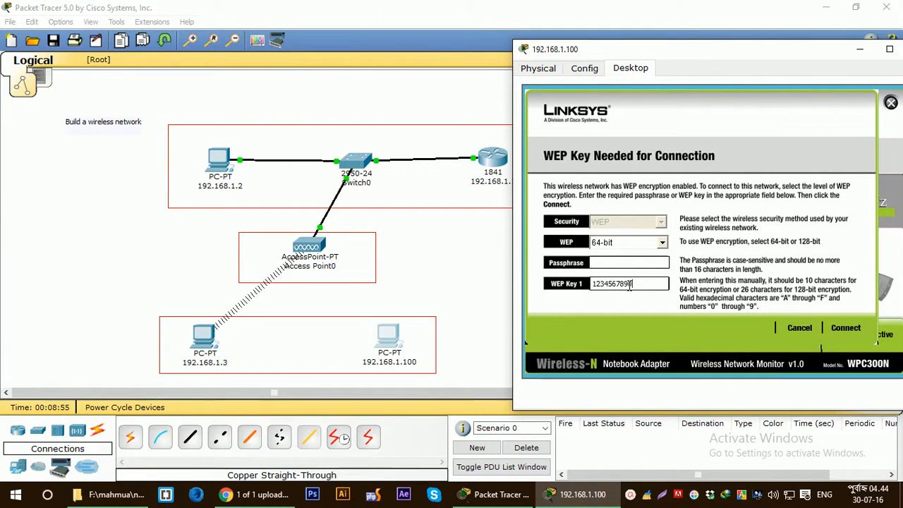
click(850, 332)
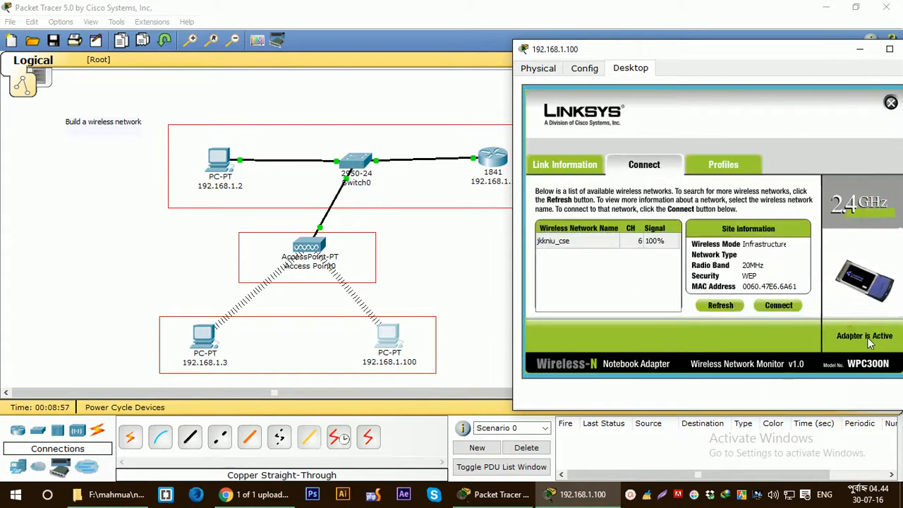
click(891, 104)
drag(812, 55, 749, 53)
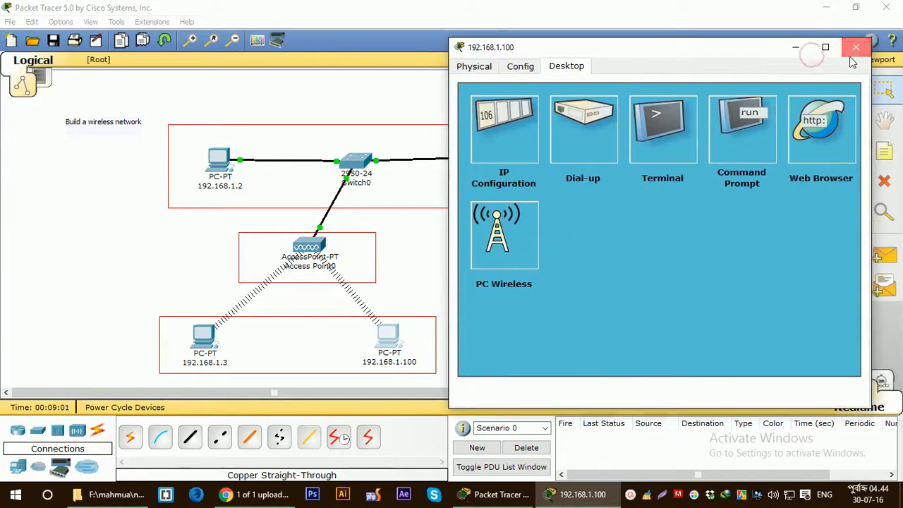
click(856, 47)
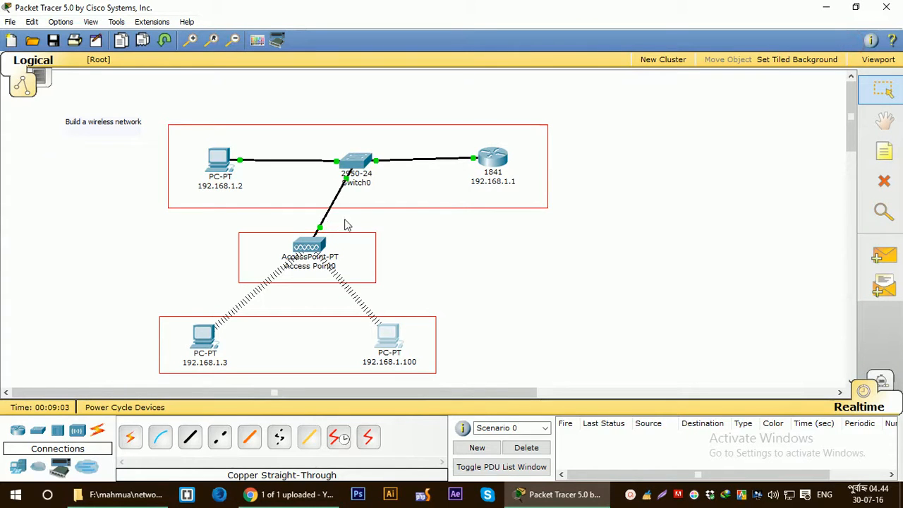
Ping 192.168.1.2 from the command prompt of PC 192.168.1.3
click(386, 336)
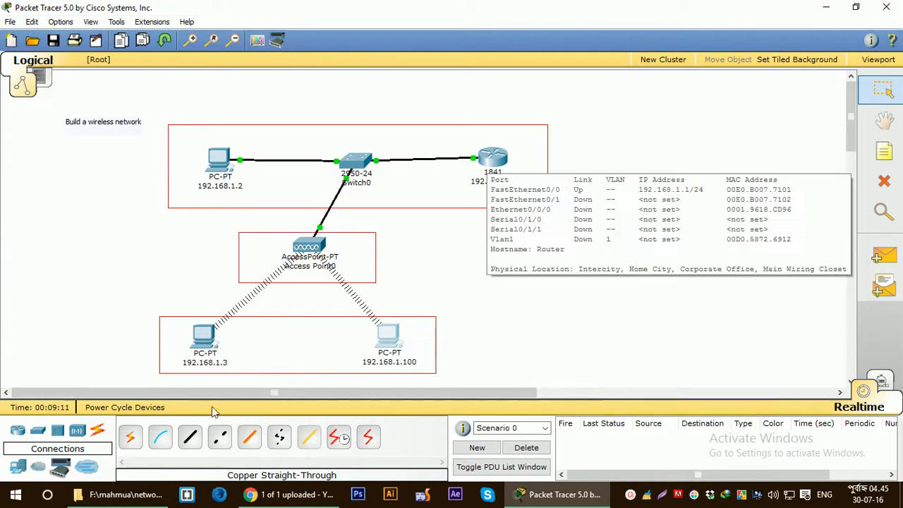
click(204, 336)
drag(257, 85, 720, 69)
click(808, 151)
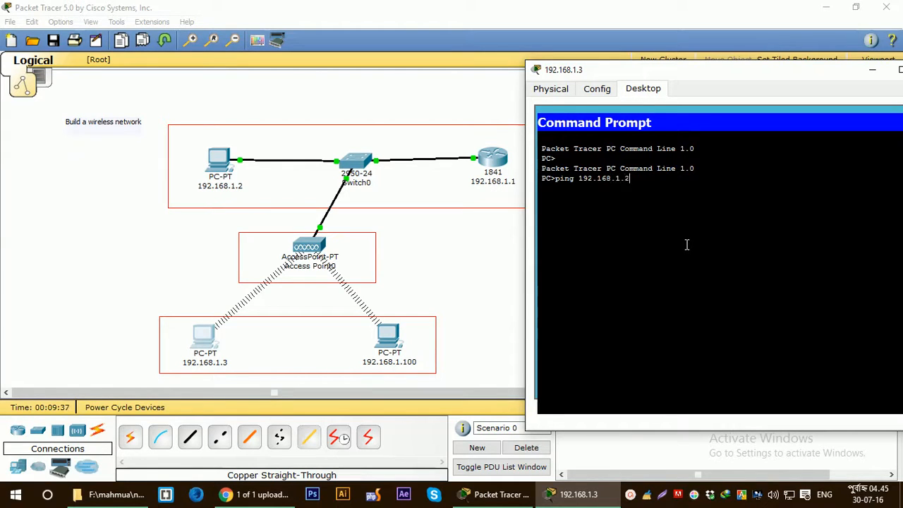
key(Return)
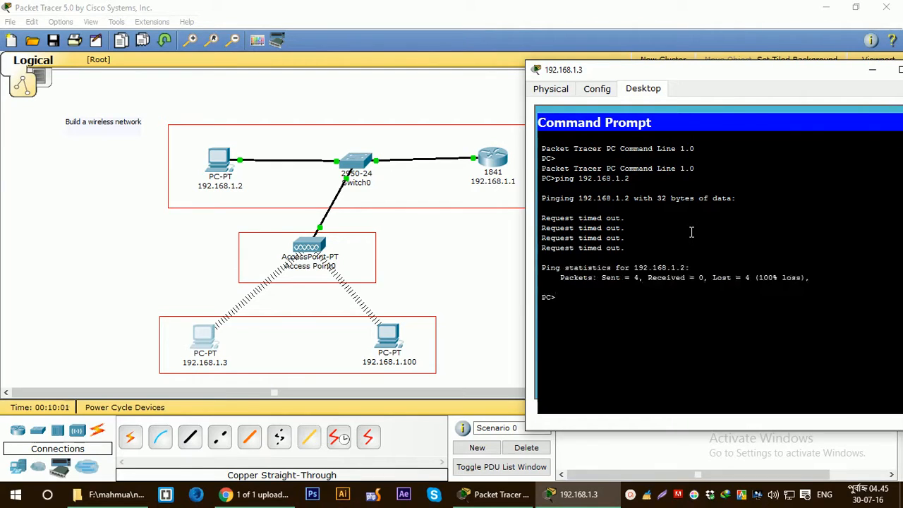
Repeat the ping to 192.168.1.2 from PC 192.168.1.3, and close its window
key(Up)
key(Return)
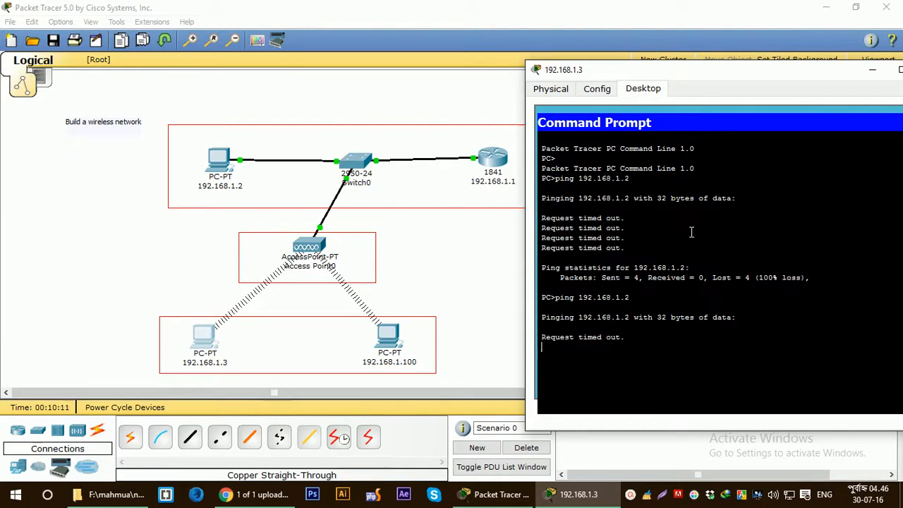
drag(693, 72, 570, 81)
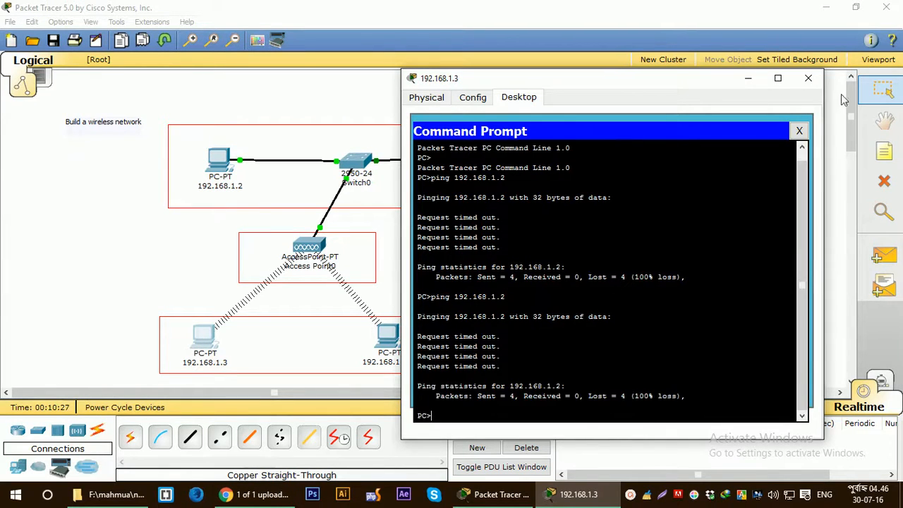
click(808, 78)
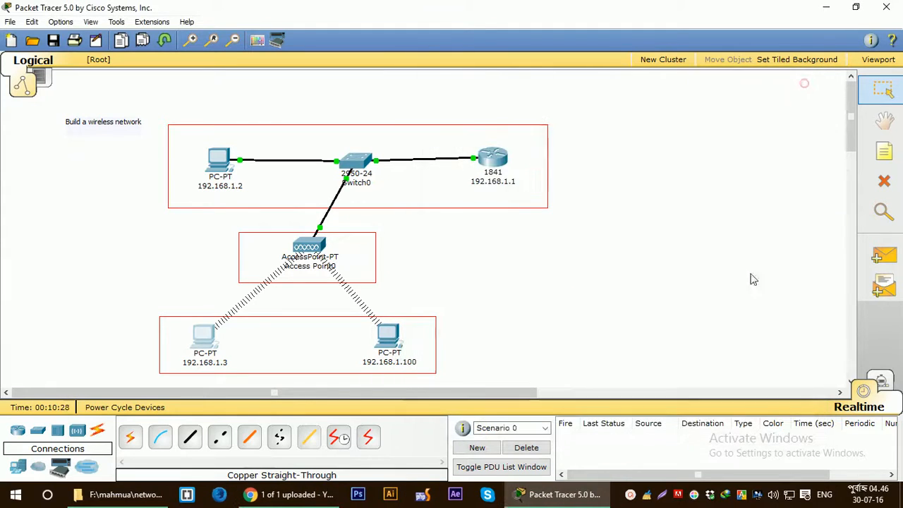
Switch PC 192.168.1.3 back to static addressing with IP address 192.168.1.3, subnet mask 255.255.255.0 and default gateway 192.168.1.1
click(203, 338)
drag(223, 98, 557, 71)
click(468, 183)
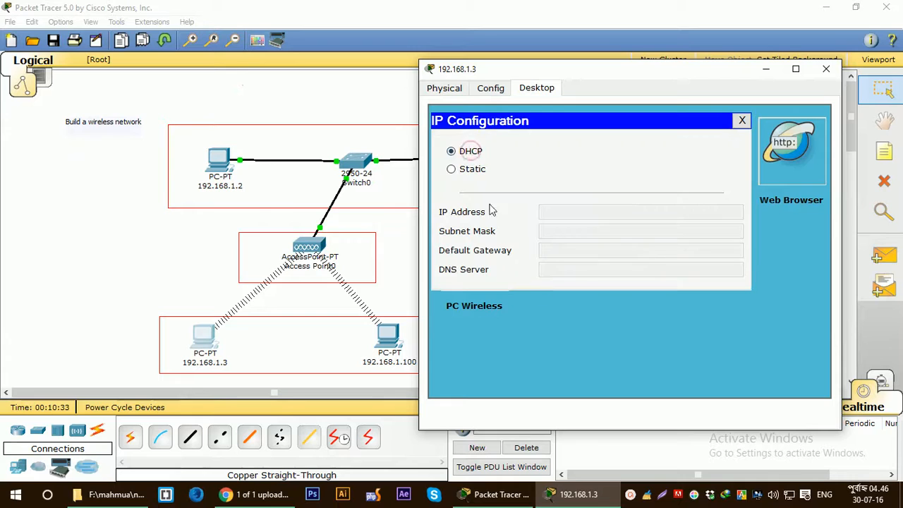
click(471, 170)
click(563, 214)
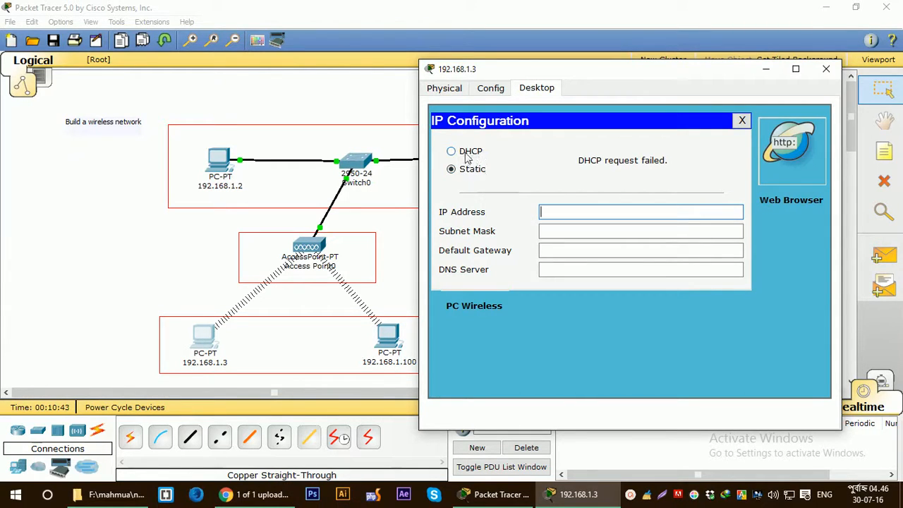
click(560, 208)
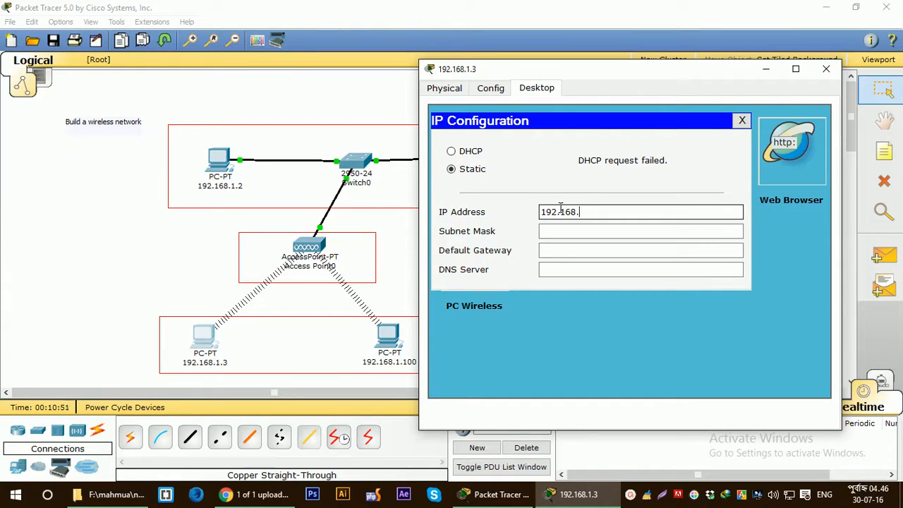
text(1.3)
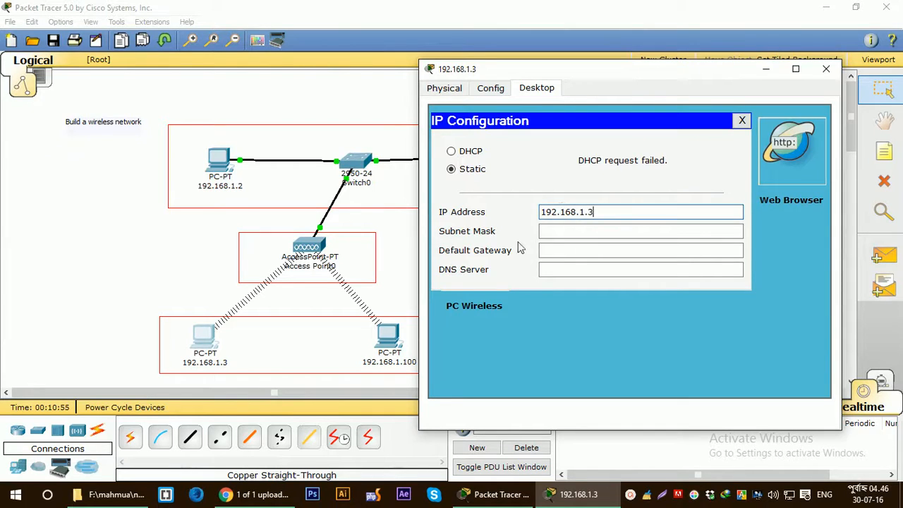
key(Tab)
click(589, 250)
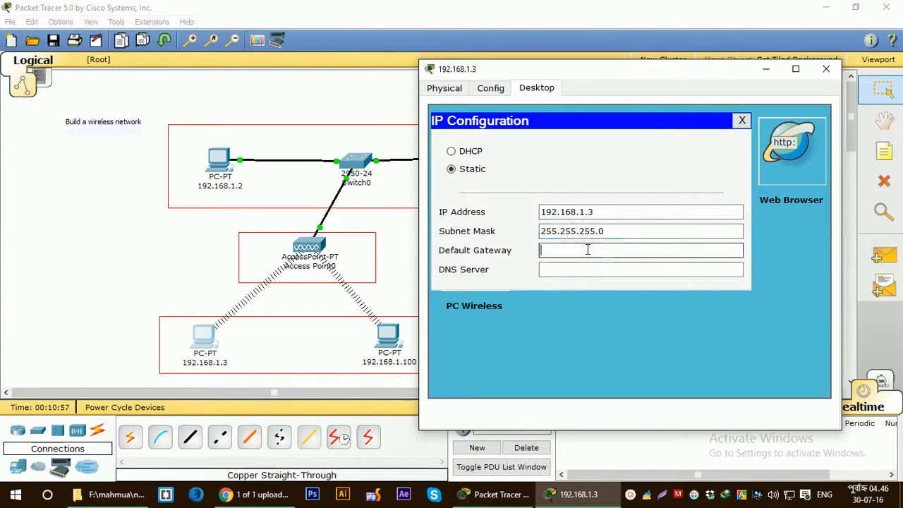
text(192.168.1.1)
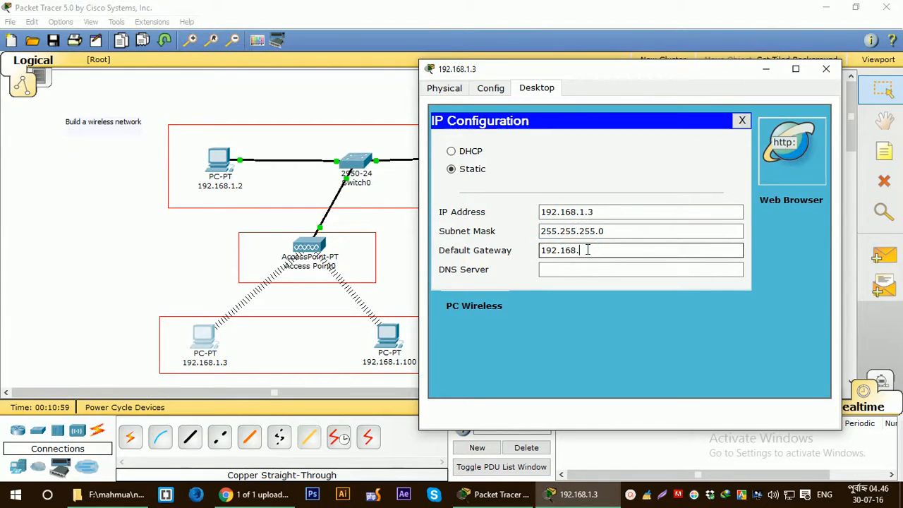
click(827, 68)
Set PC 192.168.1.100 to static addressing with IP address 192.168.1.100, subnet mask 255.255.255.0 and default gateway 192.168.1.1, and close its window
click(399, 346)
drag(304, 114, 637, 95)
click(497, 207)
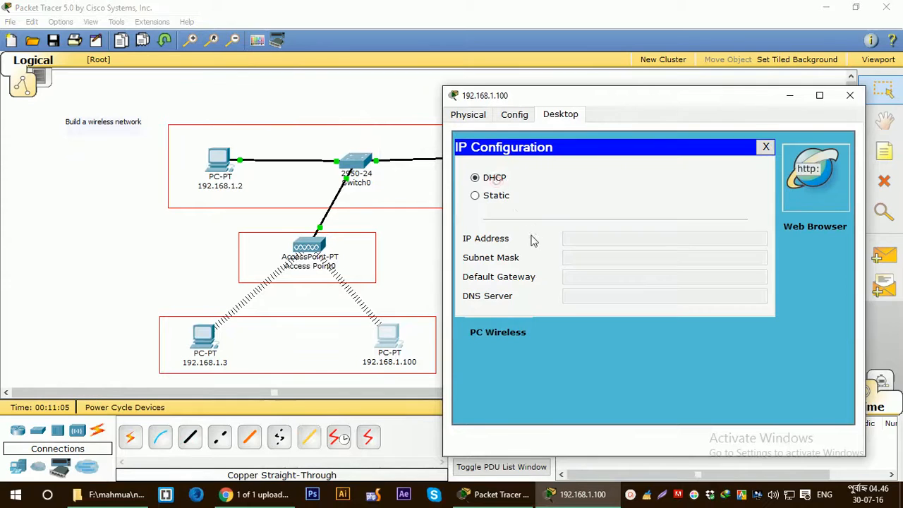
click(496, 196)
click(592, 236)
text(192.168.1.100)
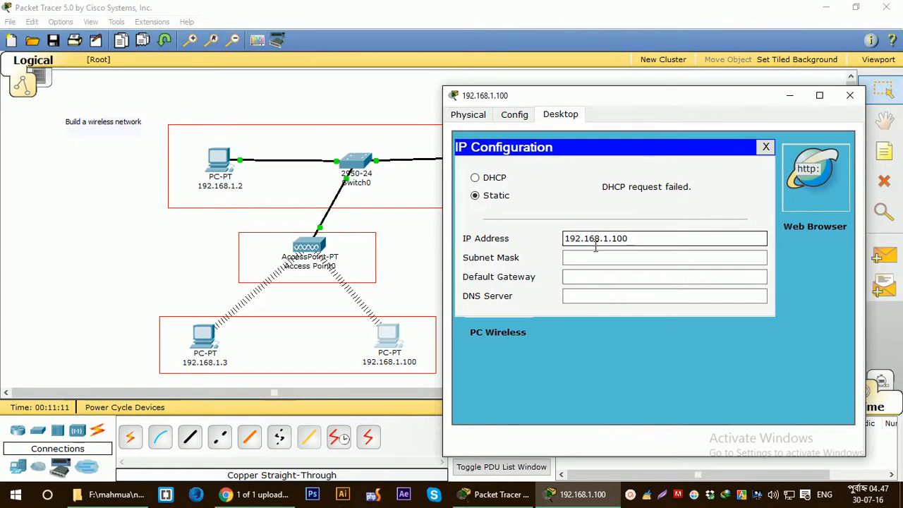
click(596, 258)
click(595, 277)
text(1)
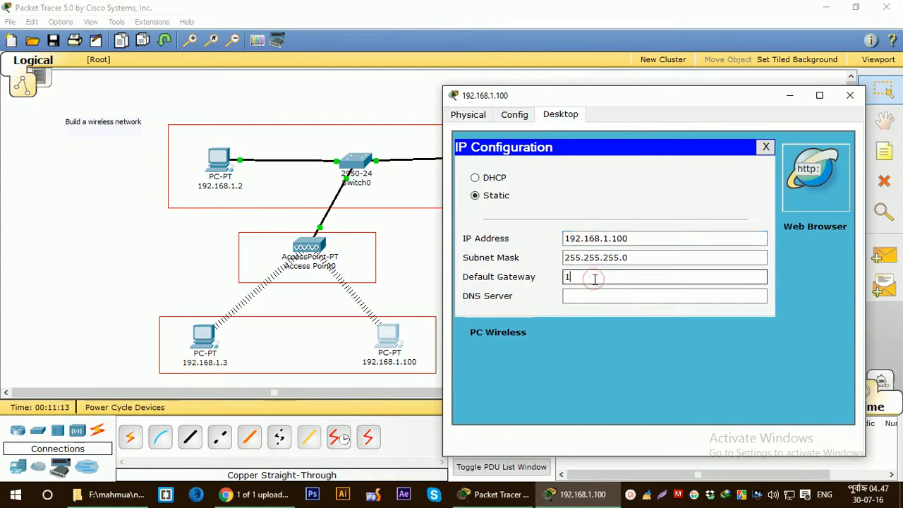
text(92.168)
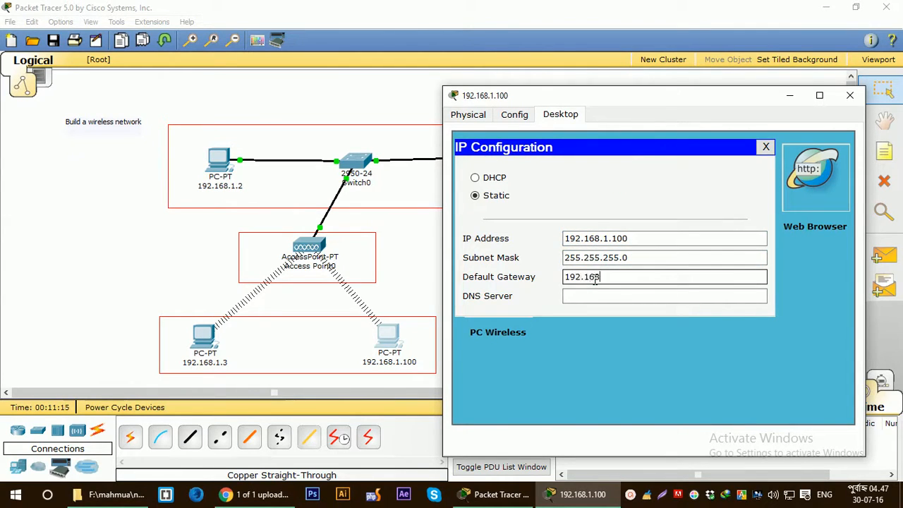
text(.1.1)
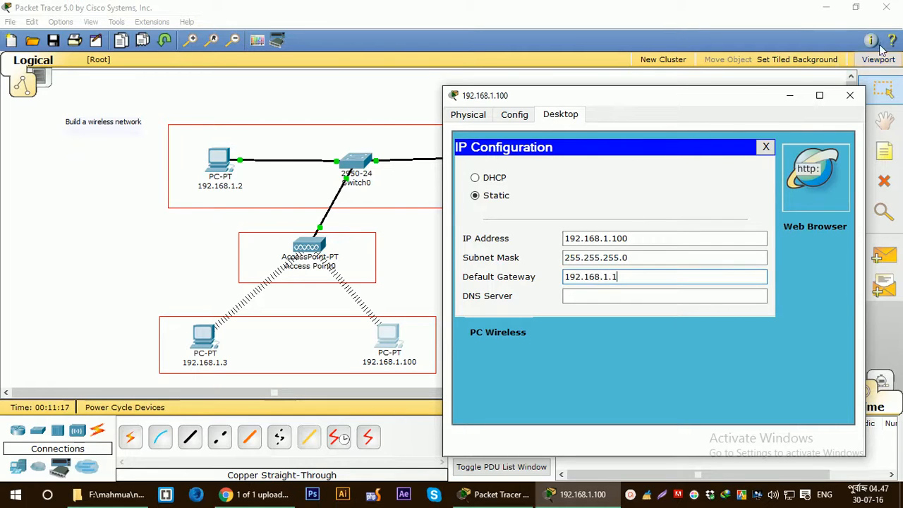
click(851, 96)
Ping 192.168.1.2 again from the command prompt of PC 192.168.1.3
click(204, 339)
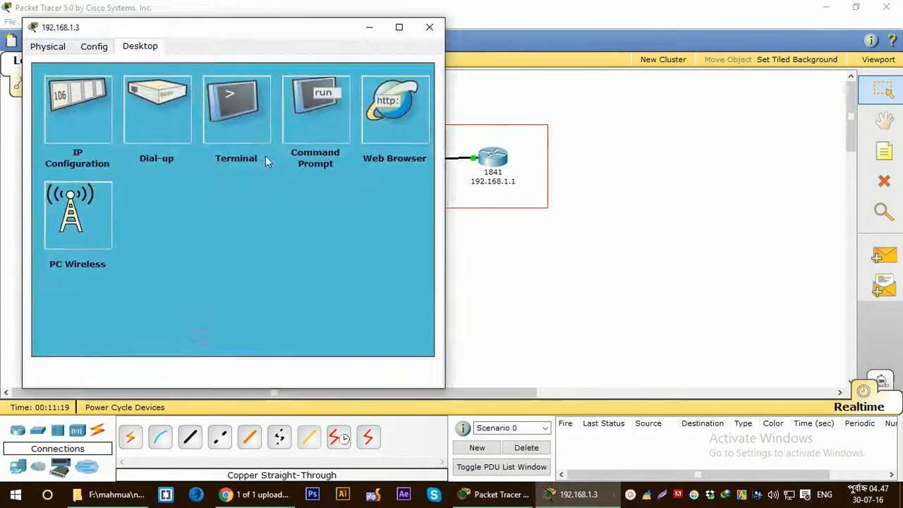
drag(228, 34, 660, 63)
click(747, 131)
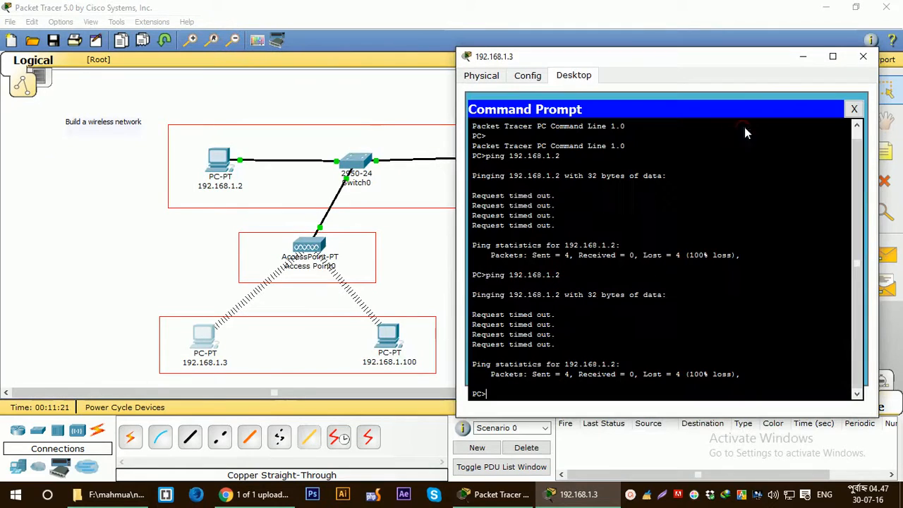
key(Up)
key(Return)
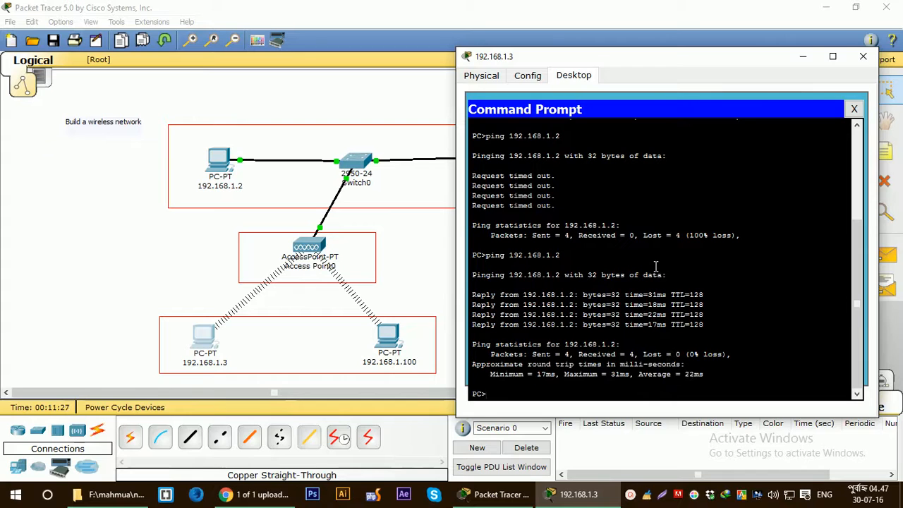
Ping the router at 192.168.1.1 from PC 192.168.1.3, and close the PC's window
drag(653, 58, 702, 70)
key(Up)
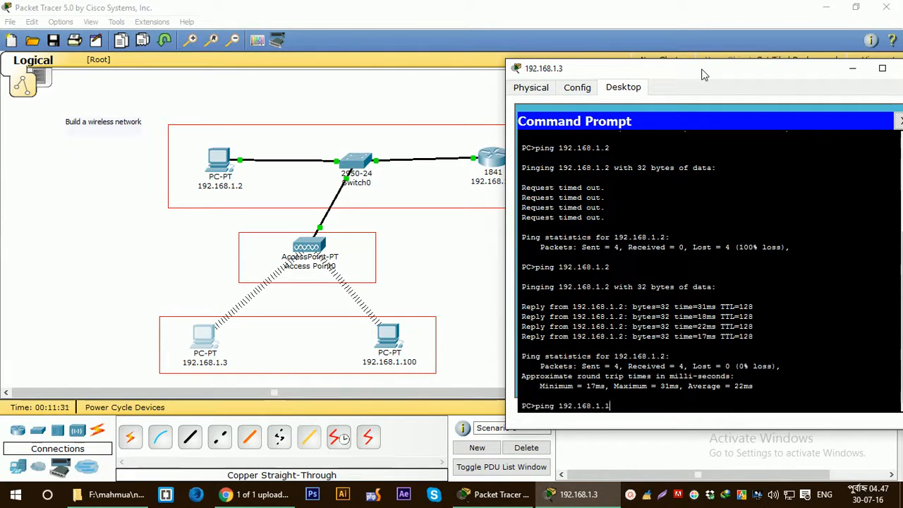
key(Return)
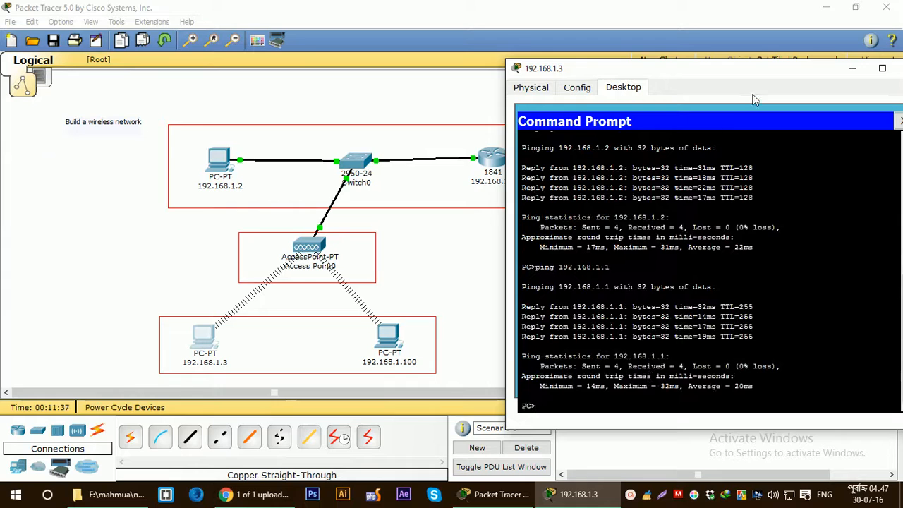
drag(744, 72, 658, 73)
click(826, 70)
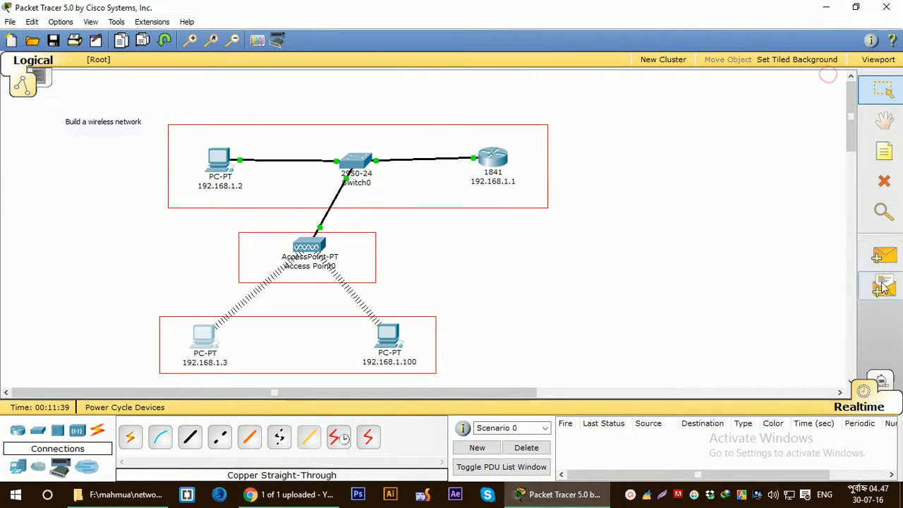
Send a simple PDU from PC 192.168.1.100 to PC 192.168.1.2 in real time, and delete the scenario
click(883, 257)
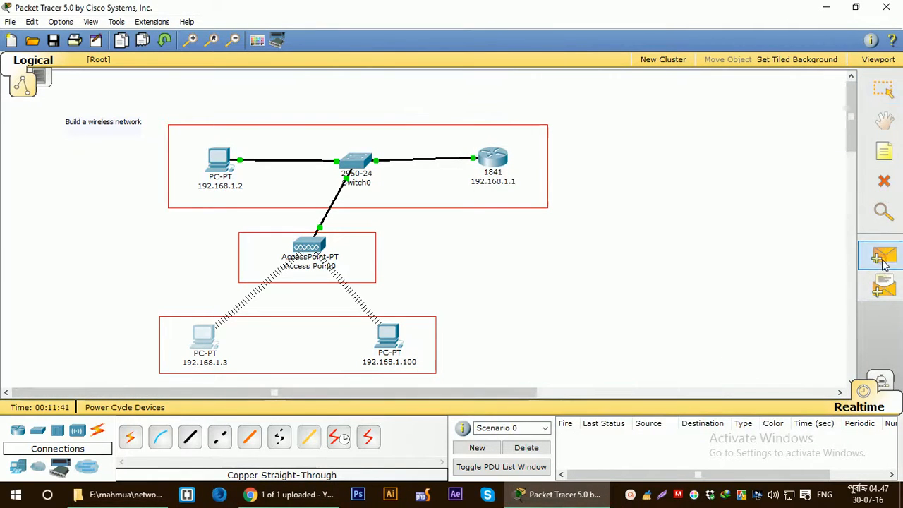
click(389, 336)
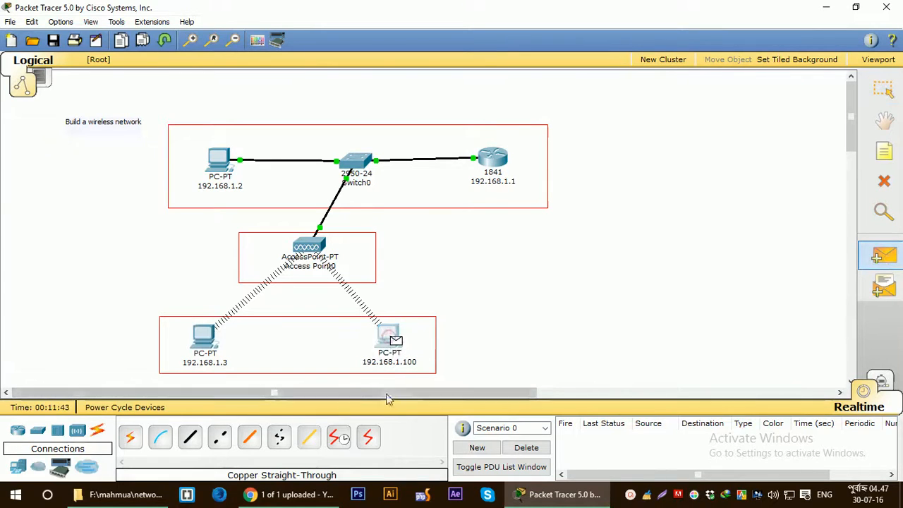
click(220, 162)
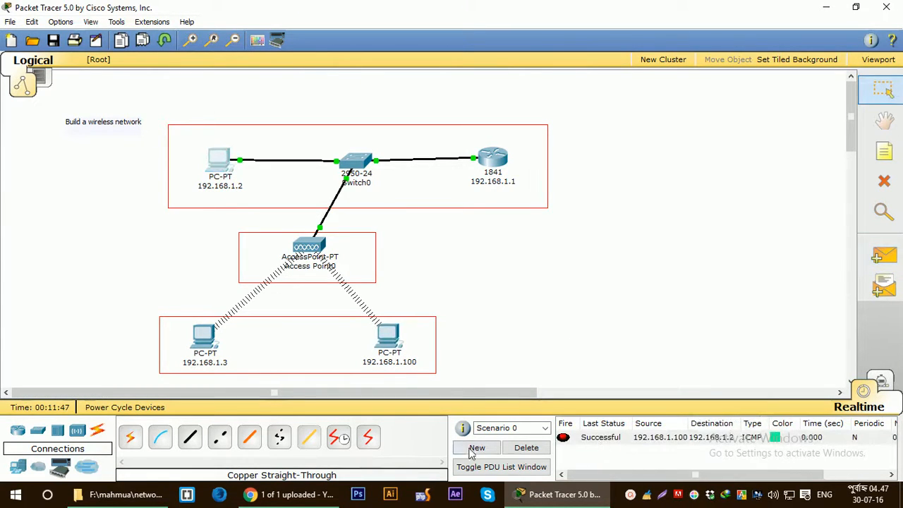
click(515, 453)
Switch to simulation mode and auto-play a simple PDU from PC 192.168.1.100 to PC 192.168.1.2 at a faster speed
click(880, 381)
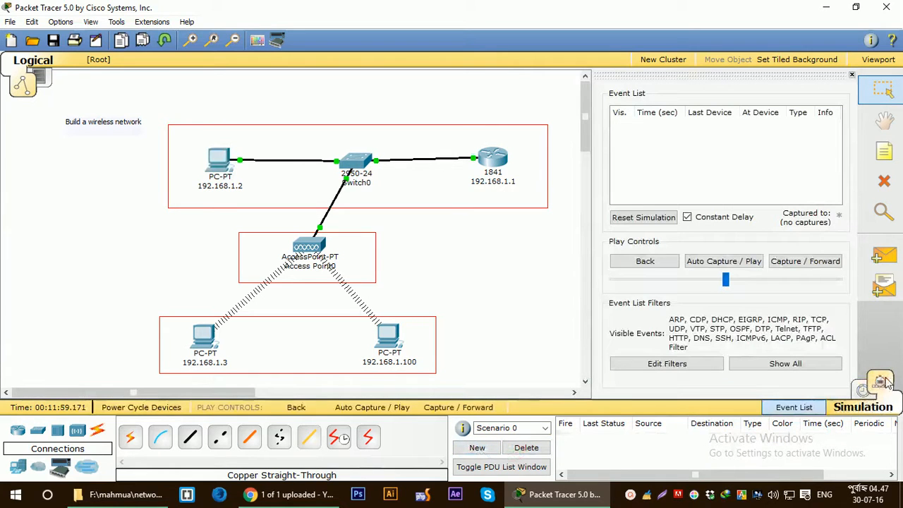
click(884, 258)
click(390, 337)
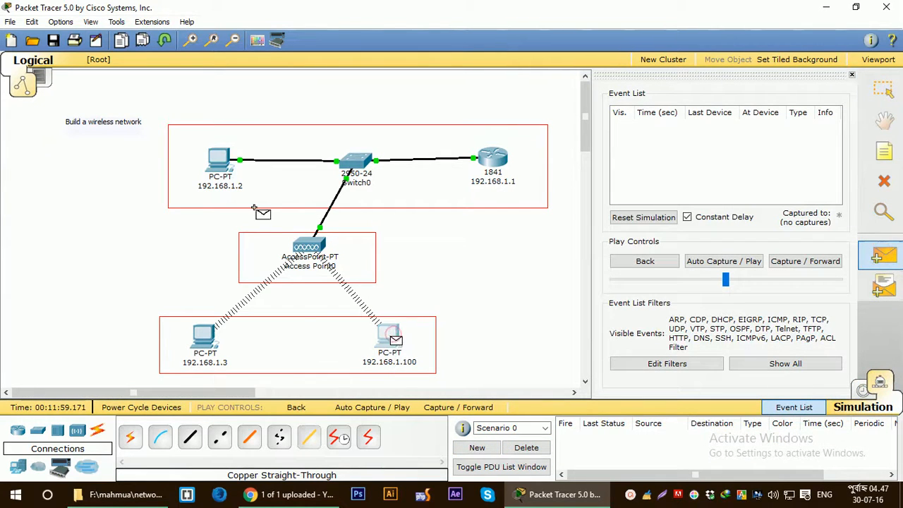
click(210, 160)
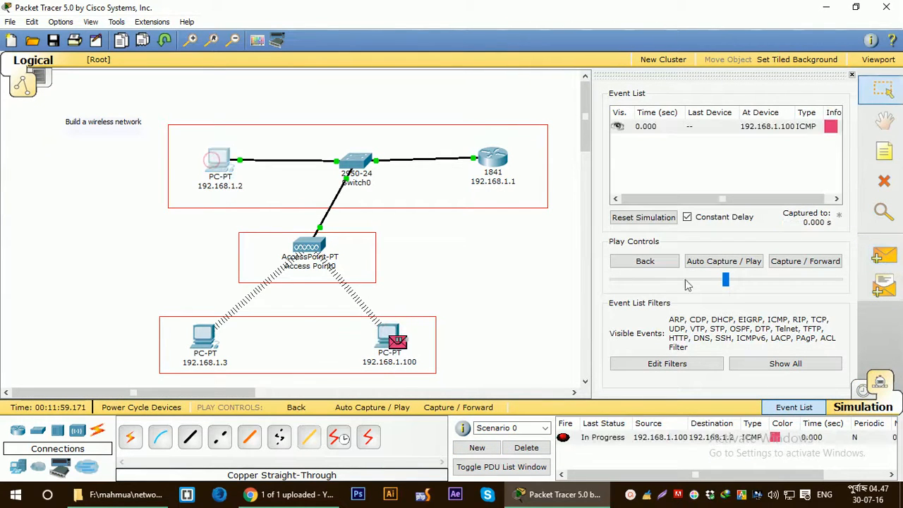
drag(725, 280, 794, 280)
click(748, 262)
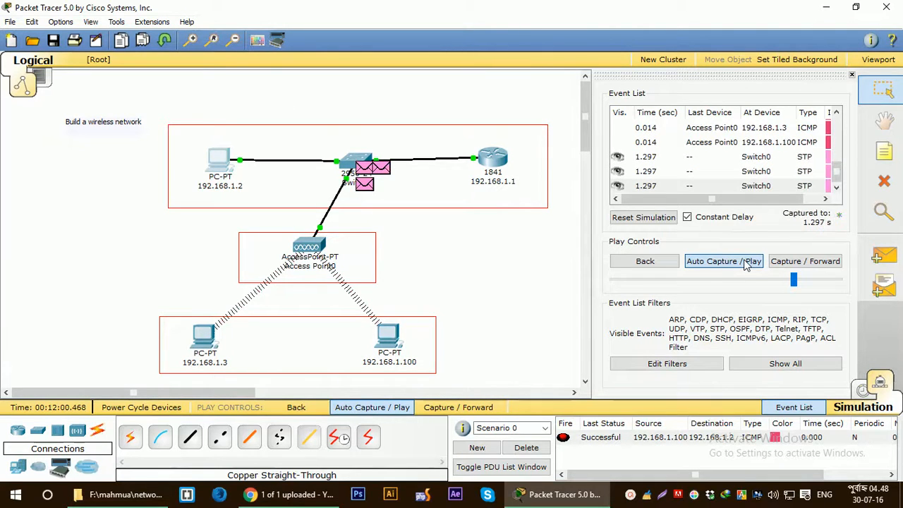
Close the simulation event list and delete the scenario with its test PDU
click(851, 75)
click(527, 448)
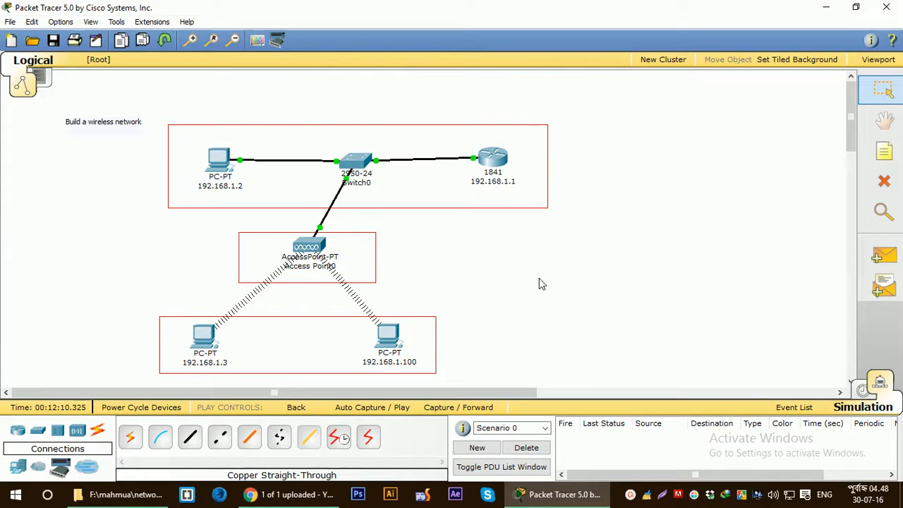
click(630, 496)
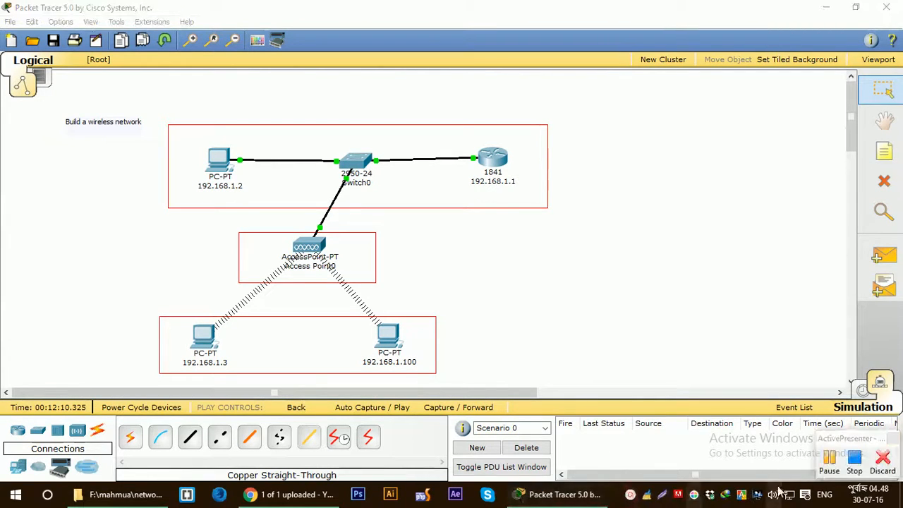